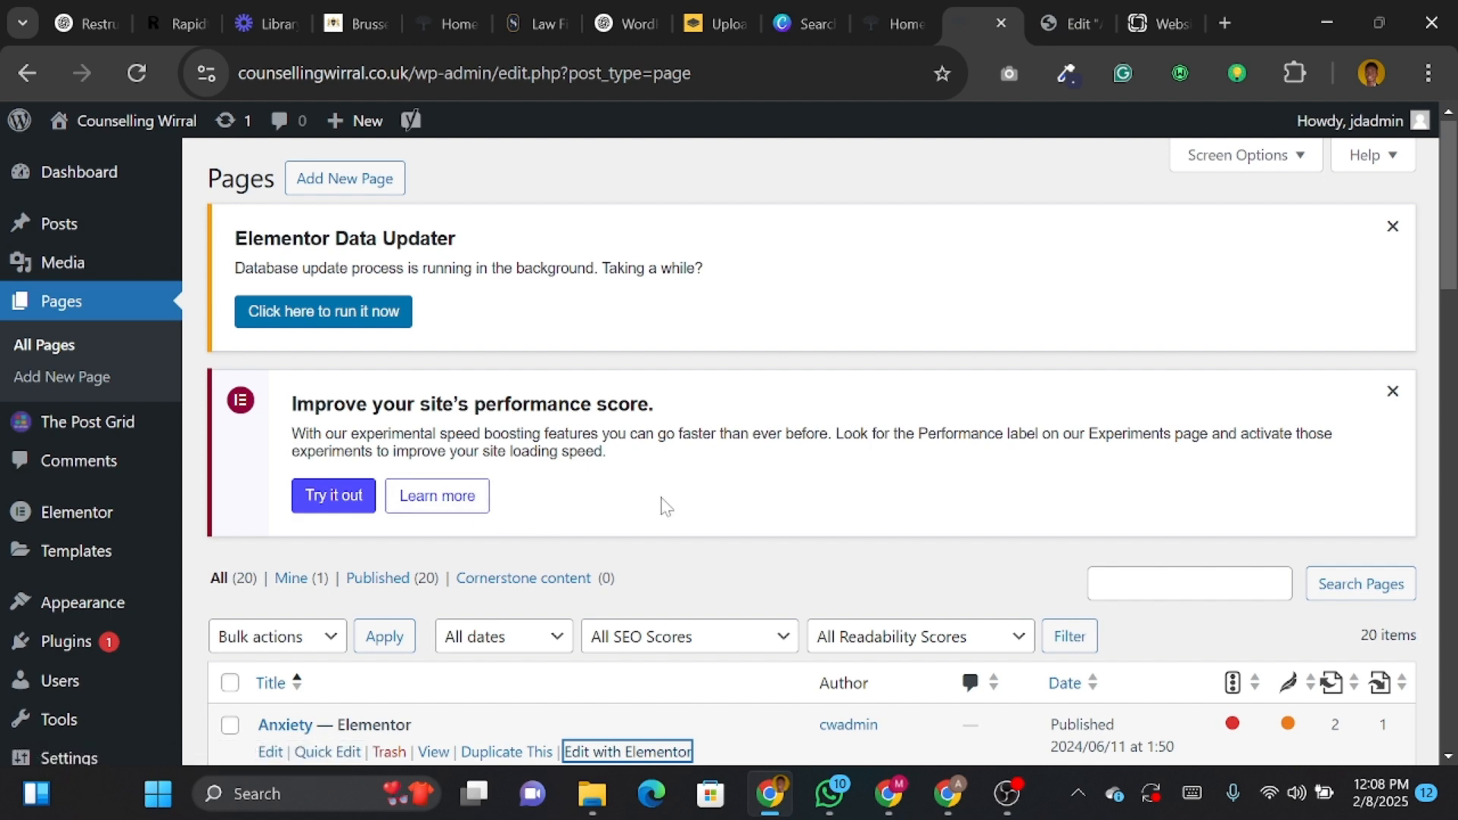
# Step: Open the live website counsellingwirral.co.uk in a new browser tab
pyautogui.scroll(-2, 664, 505)
pyautogui.scroll(2, 664, 504)
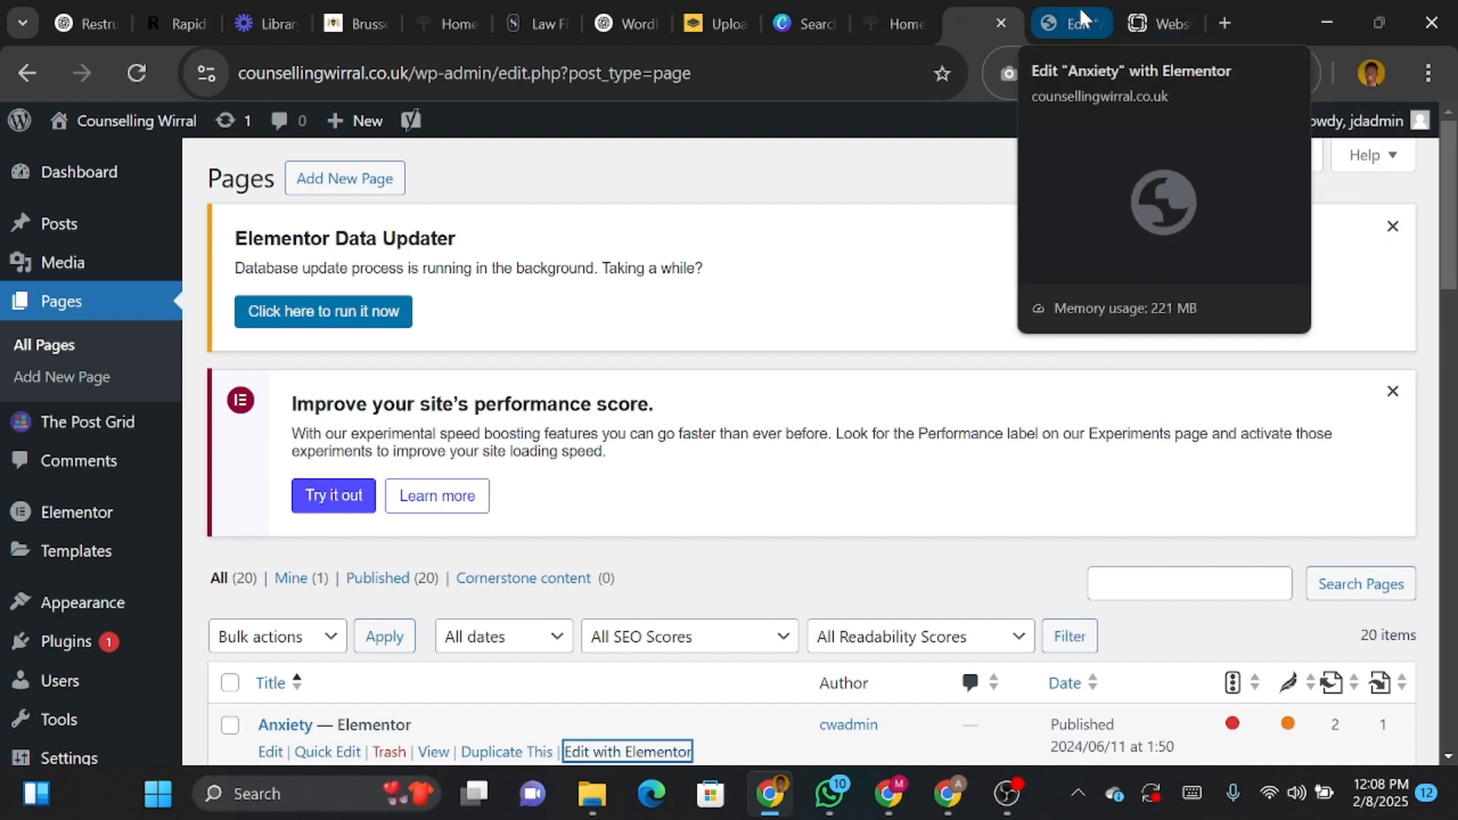
pyautogui.click(1224, 25)
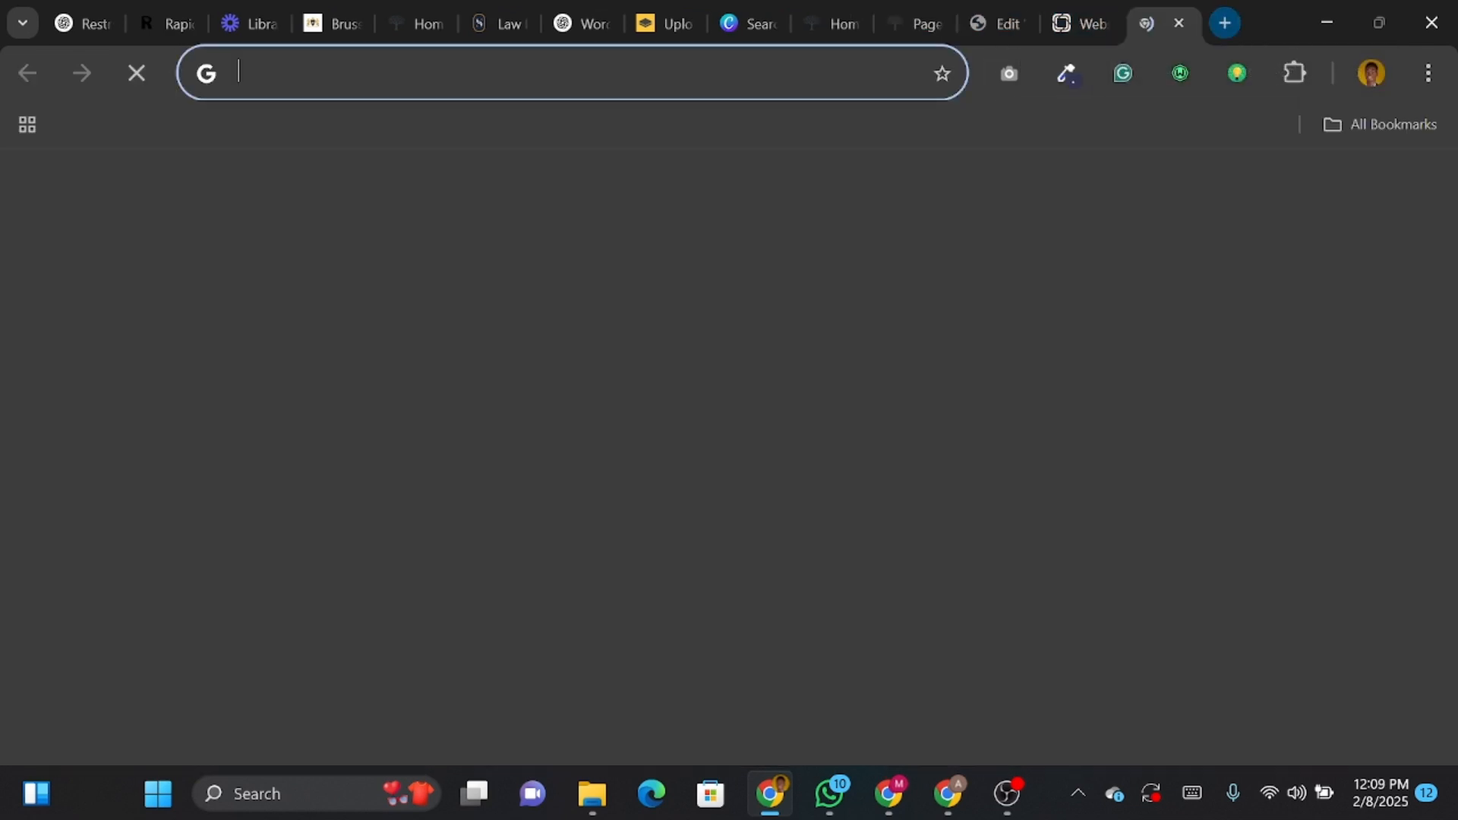
pyautogui.write('counsellingwirral.co.uk')
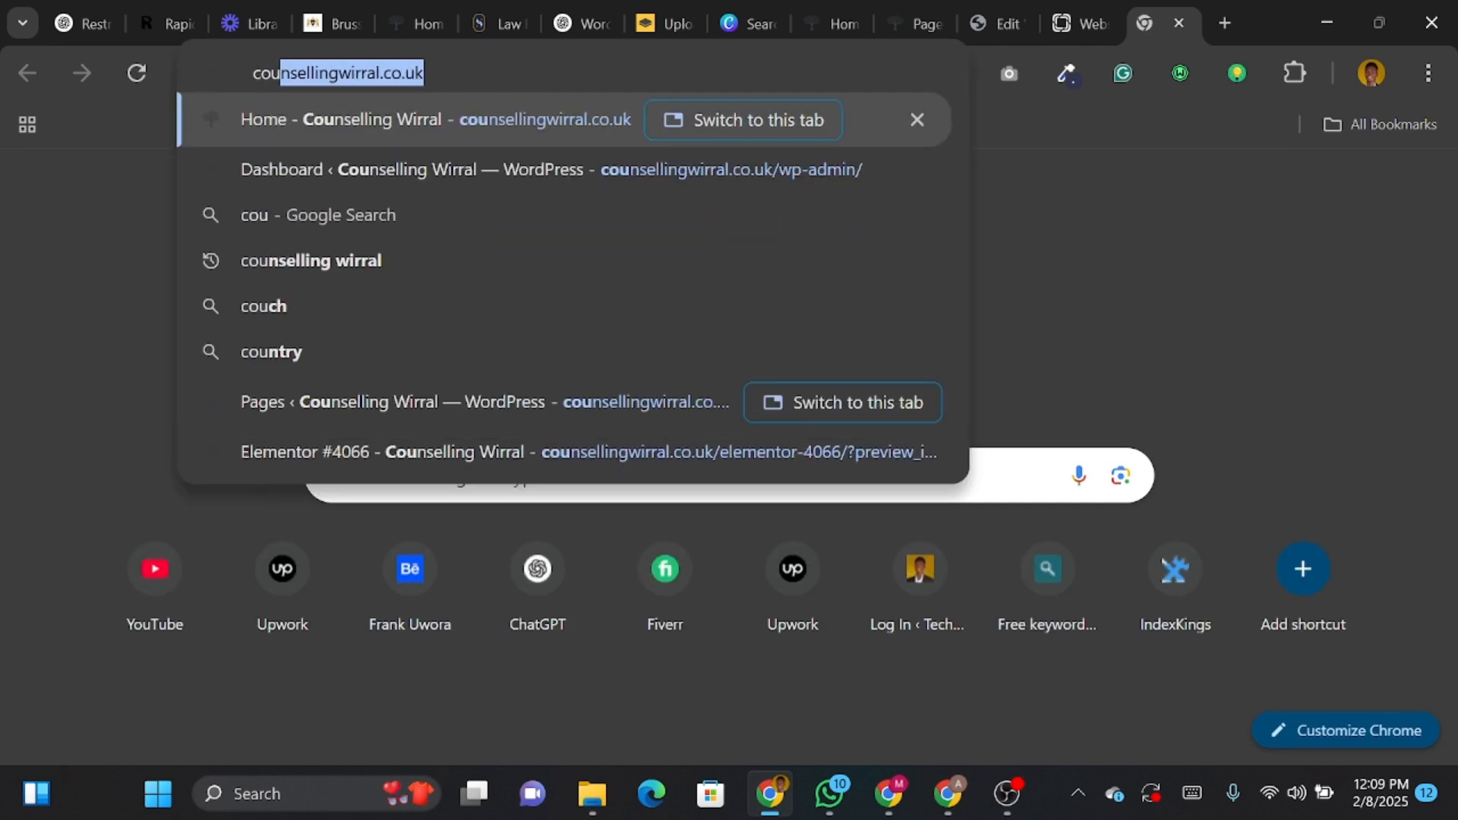
pyautogui.press('Return')
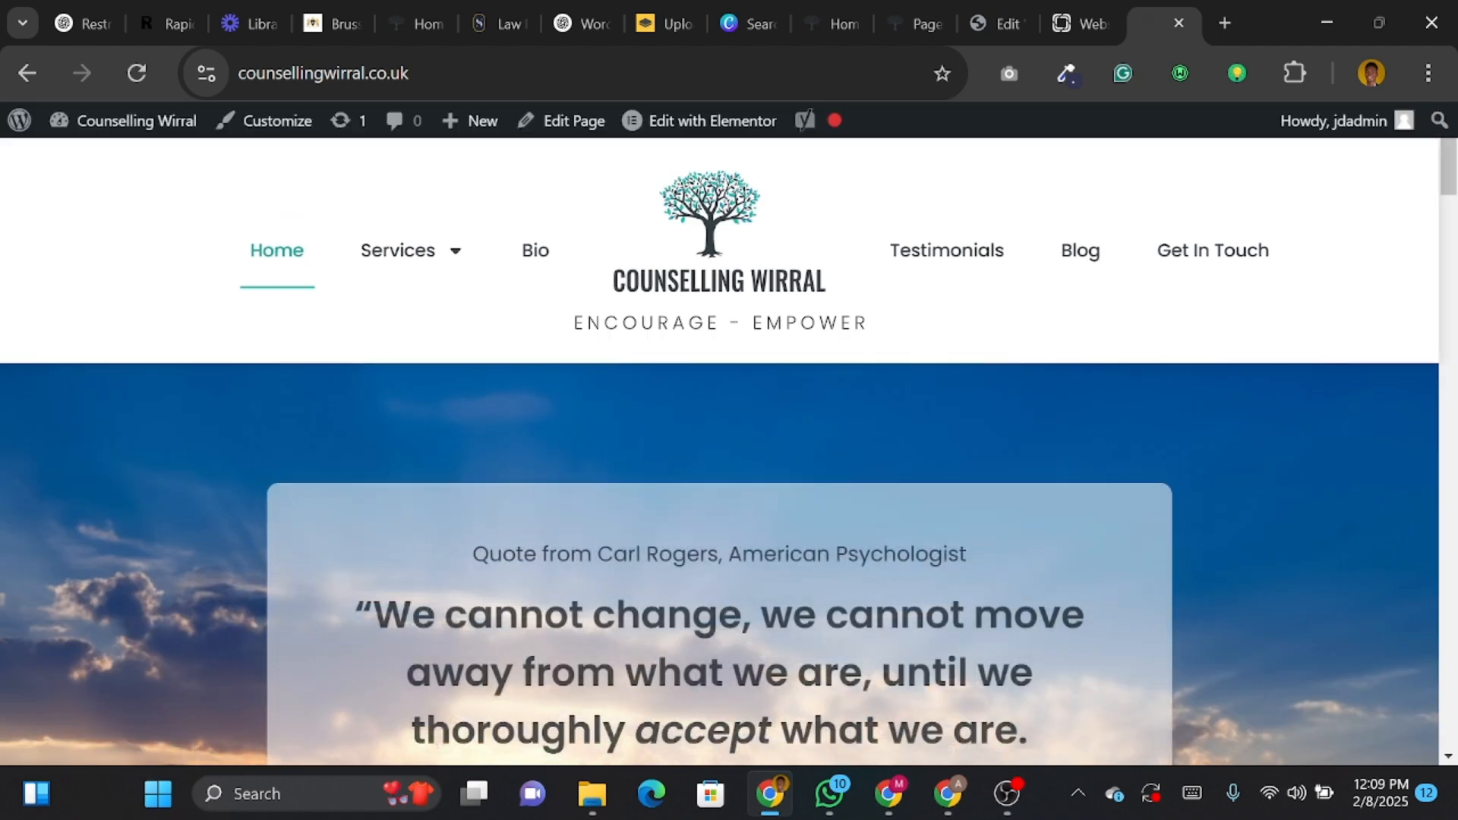
# Step: Examine the Counselling Wirral homepage's header, hero quote and the sections below it
pyautogui.scroll(-3, 602, 497)
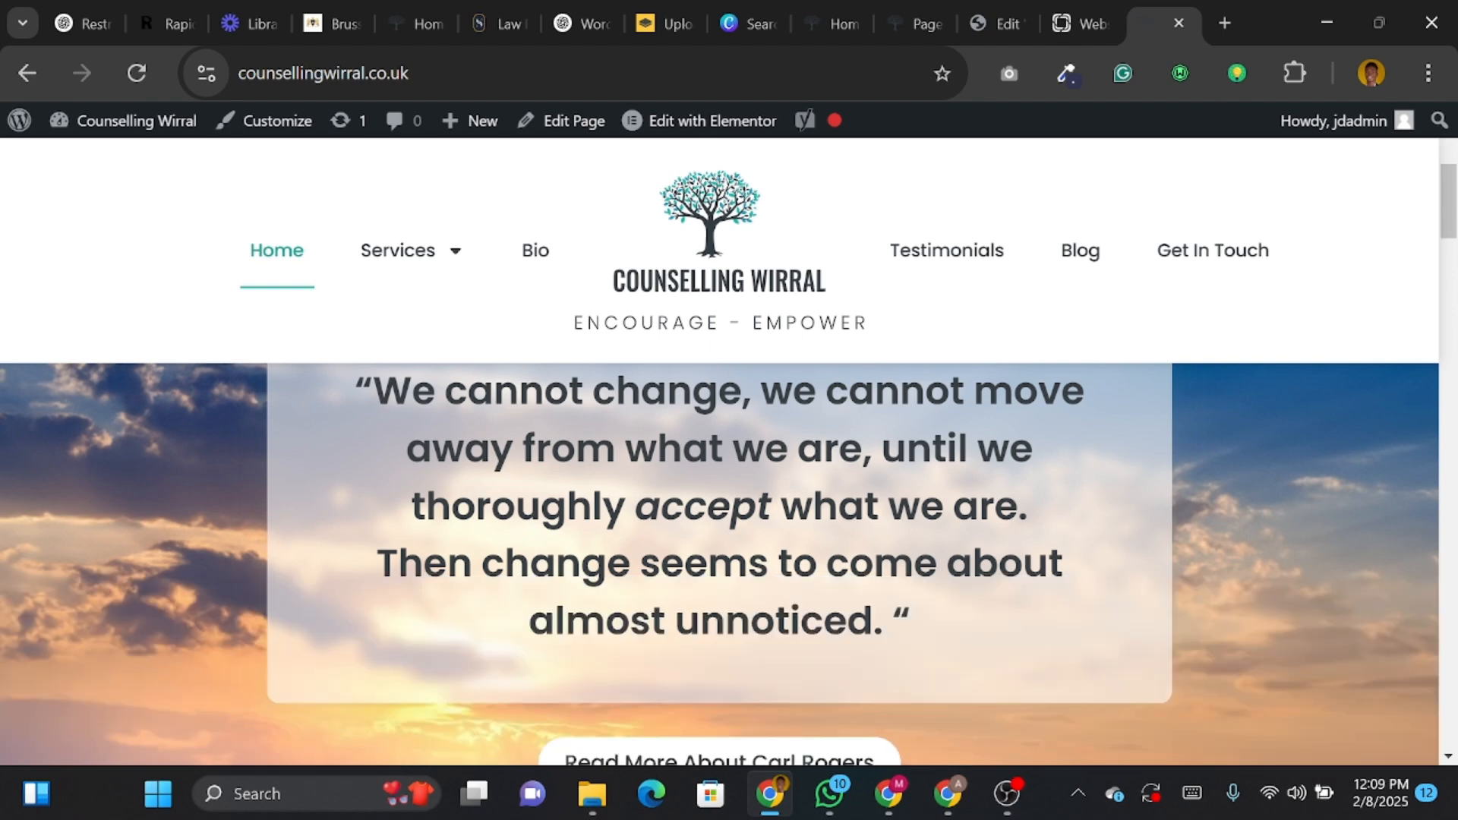
pyautogui.scroll(3, 350, 467)
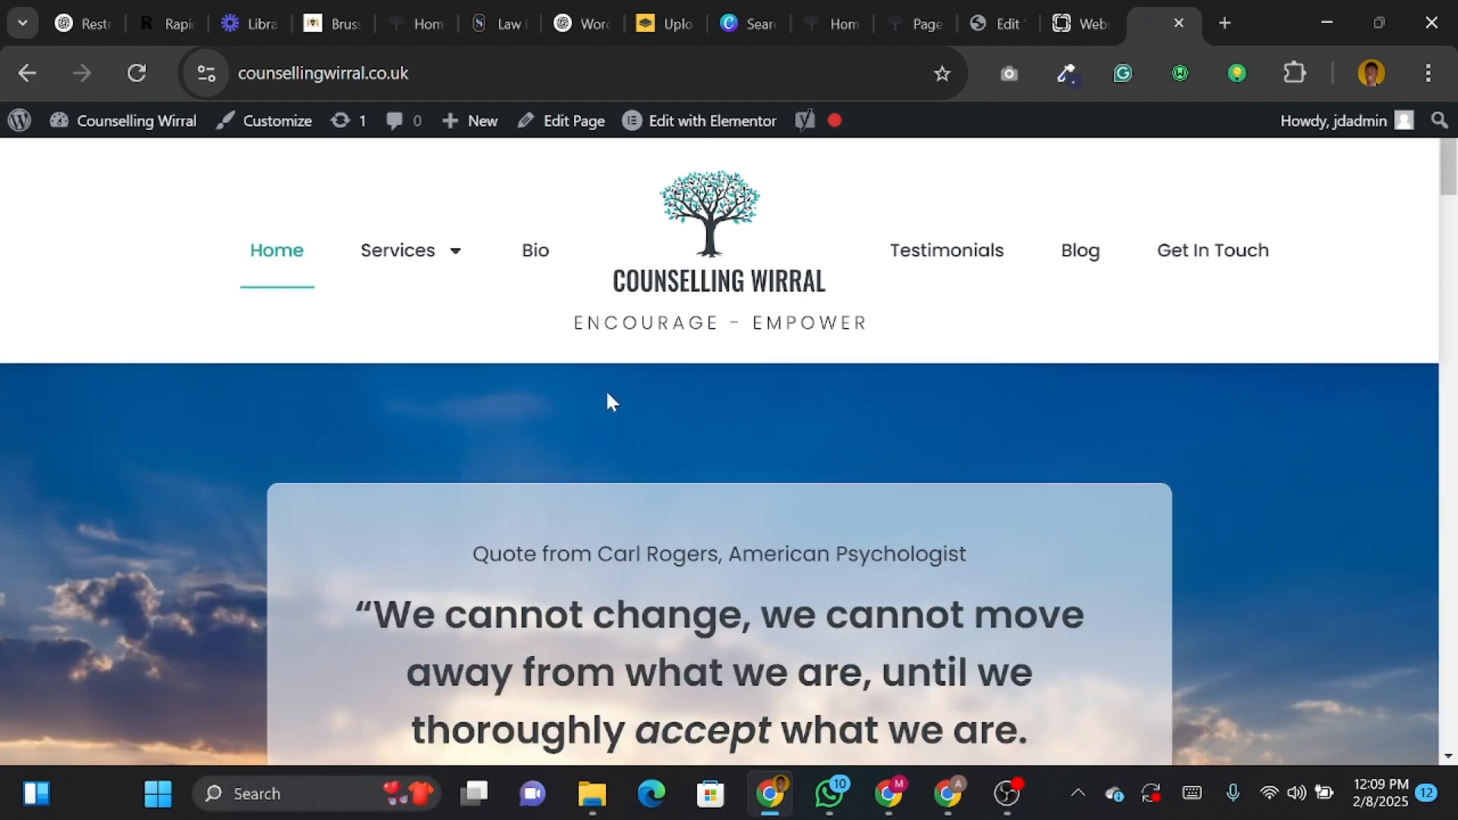
pyautogui.scroll(-5, 685, 568)
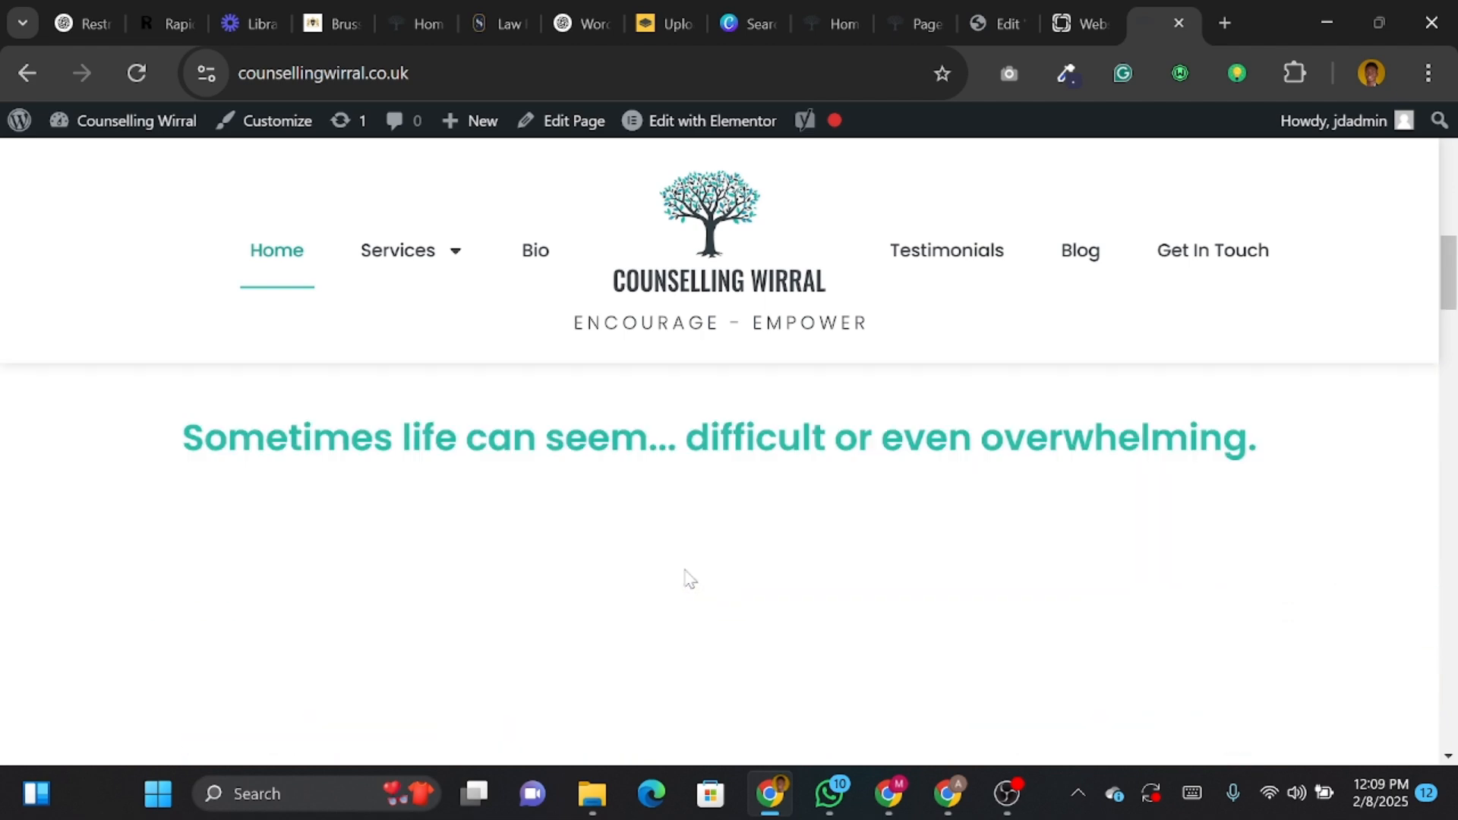
pyautogui.scroll(-6, 684, 579)
pyautogui.scroll(15, 685, 578)
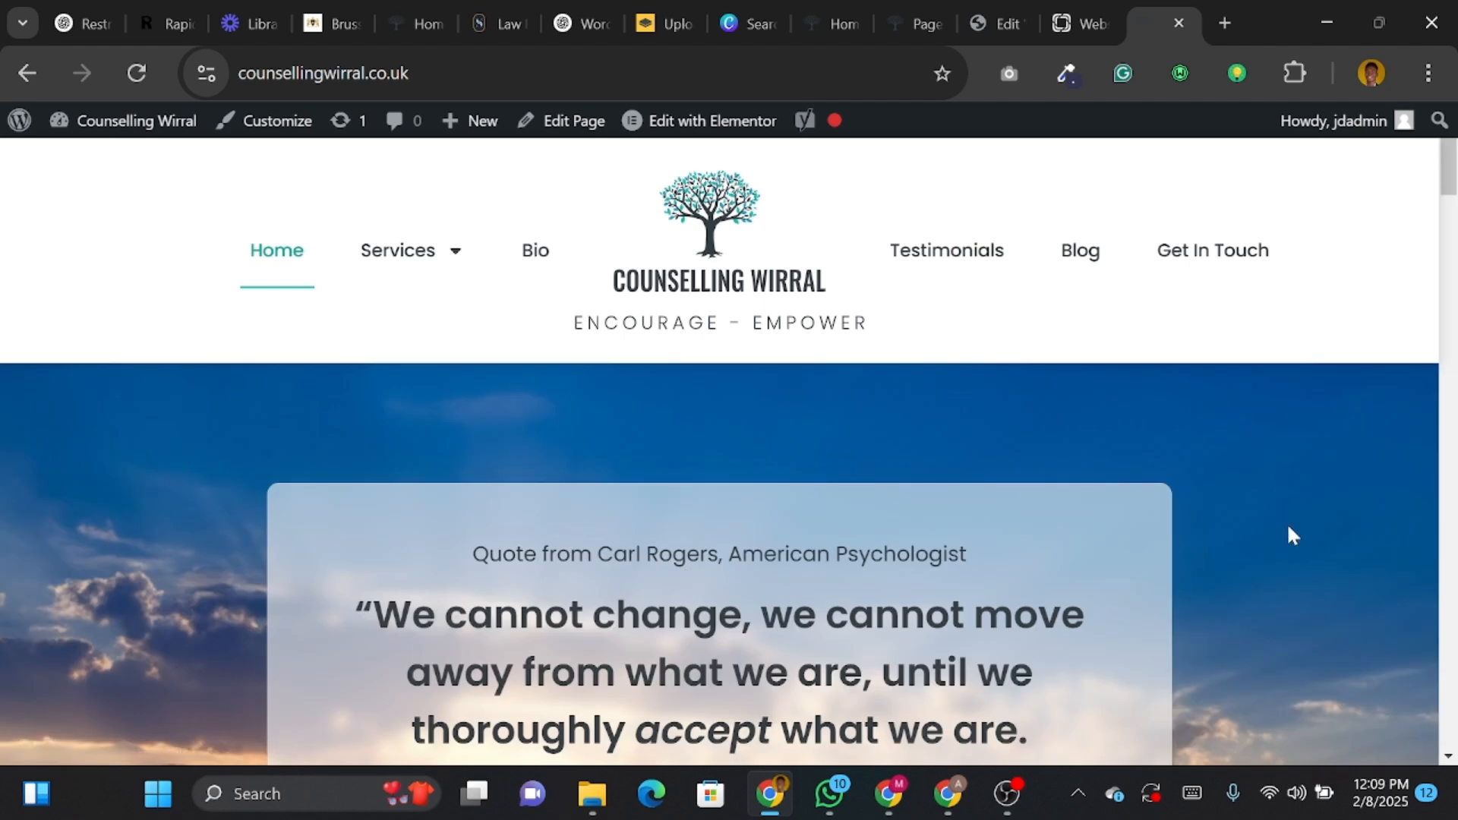
pyautogui.scroll(-3, 1286, 522)
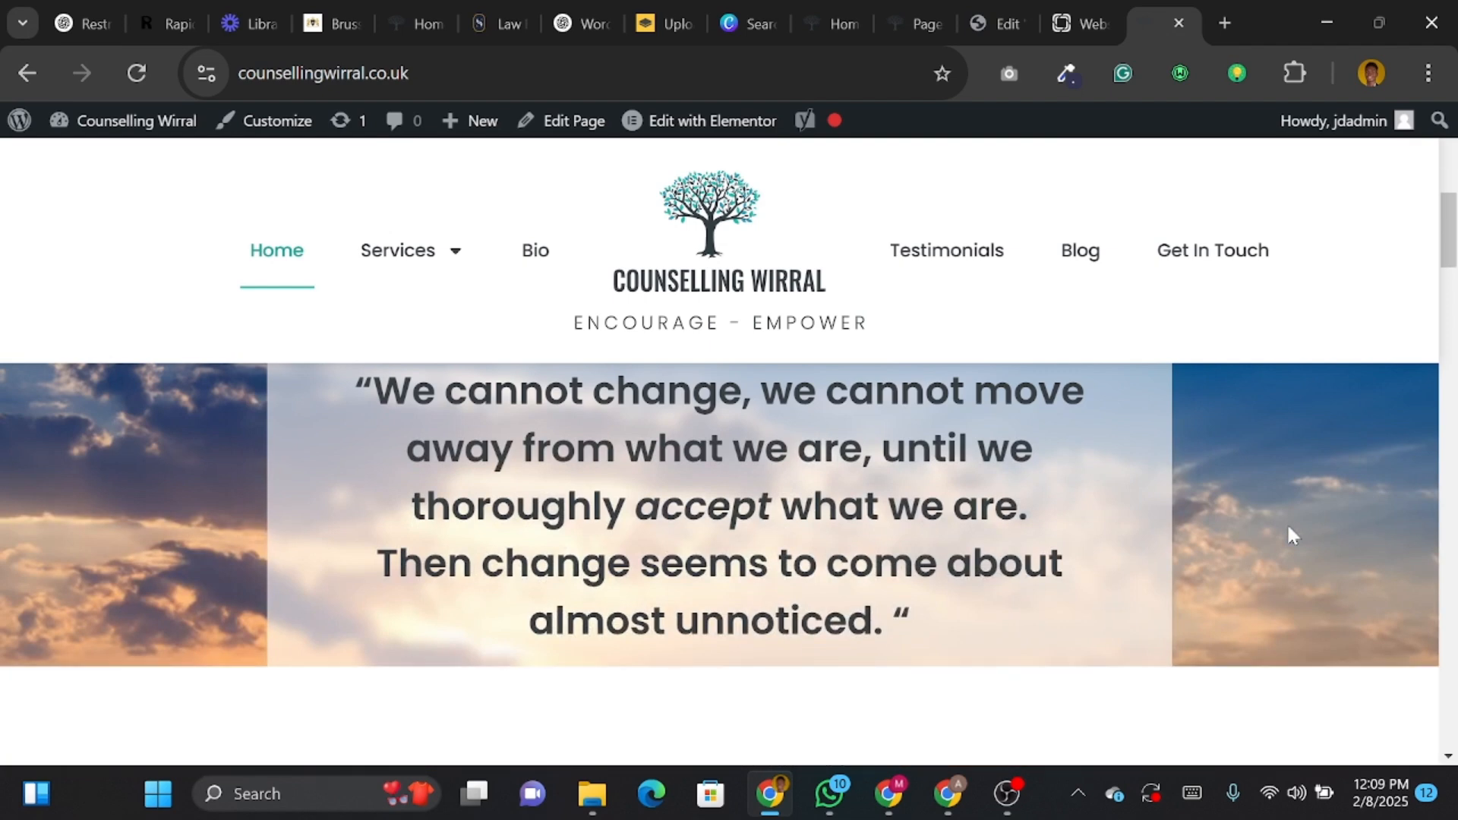
pyautogui.scroll(3, 821, 545)
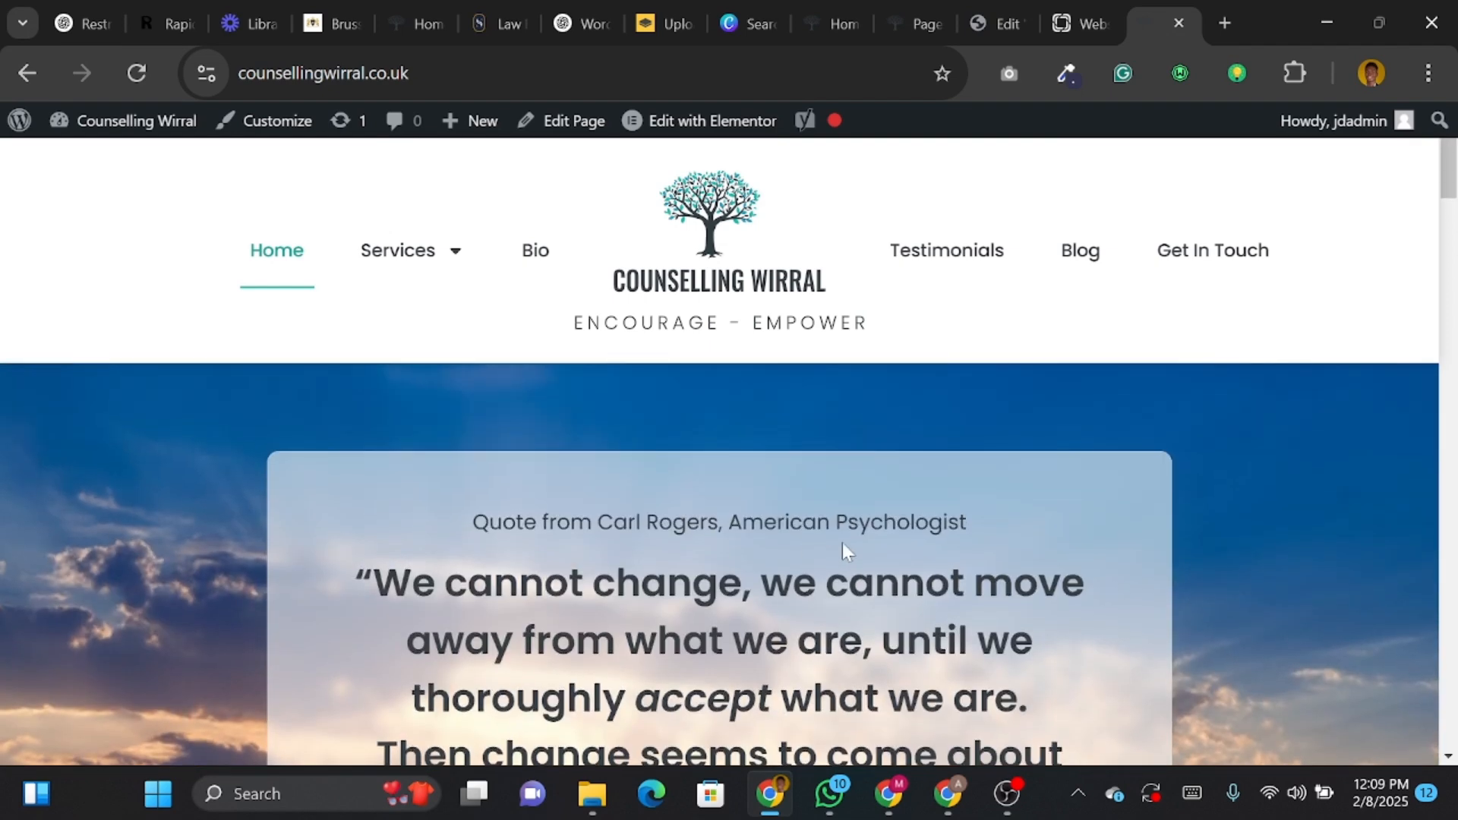
pyautogui.scroll(1, 647, 453)
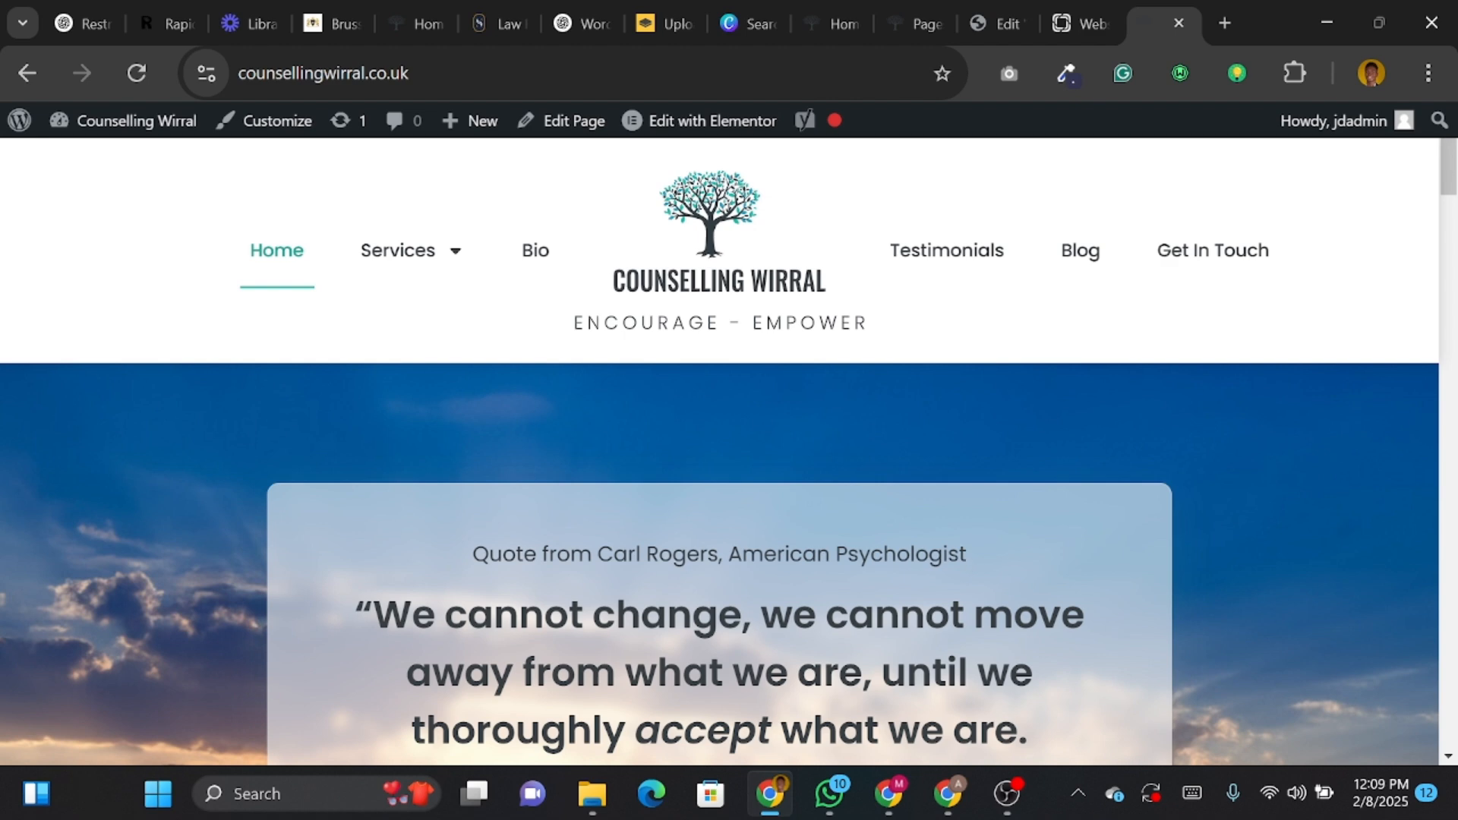
# Step: Return to the WordPress Pages list and review the site's existing pages
pyautogui.click(919, 24)
pyautogui.scroll(-1, 691, 452)
pyautogui.scroll(-2, 691, 453)
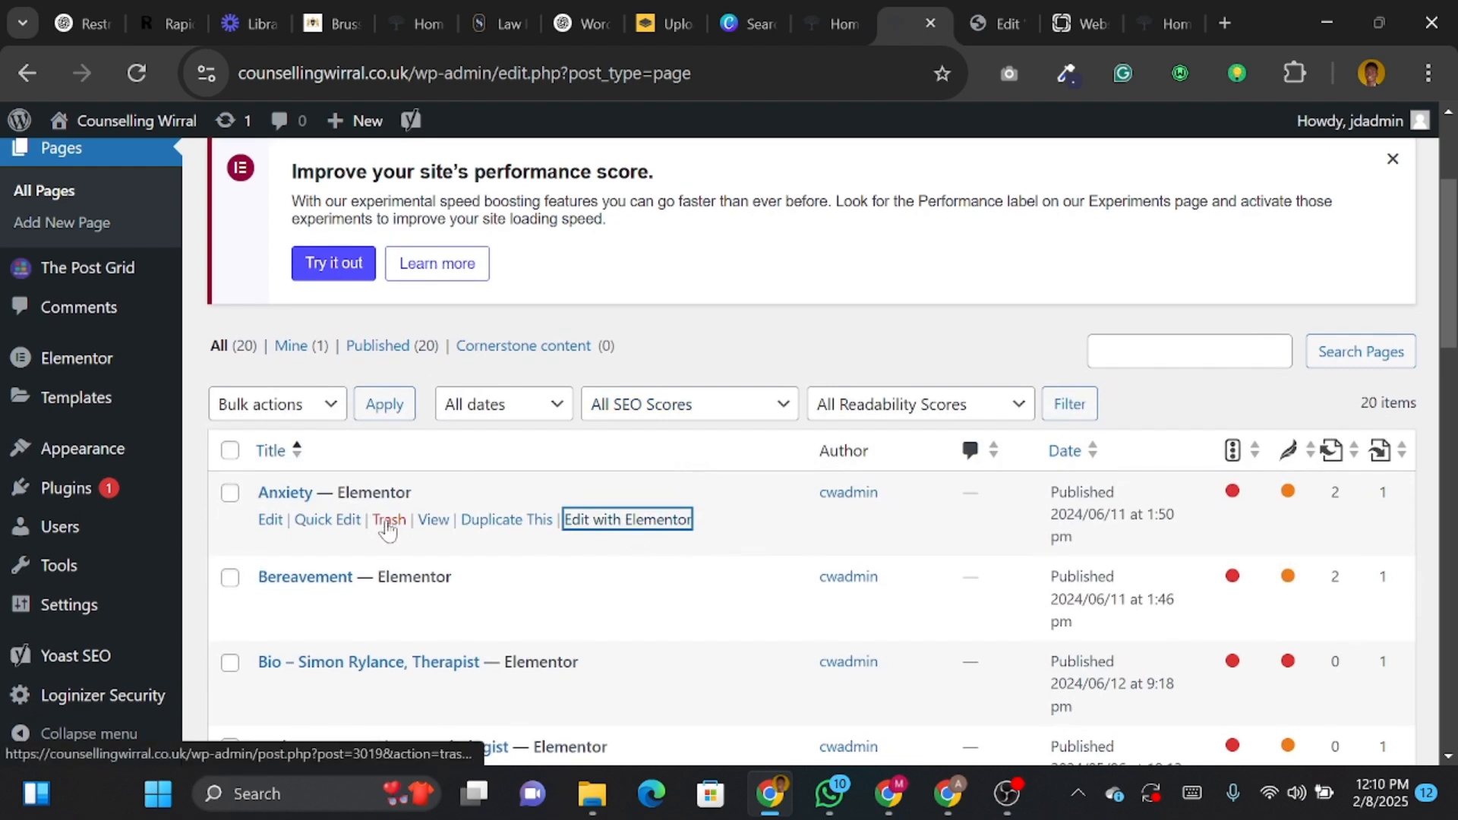
pyautogui.scroll(3, 391, 470)
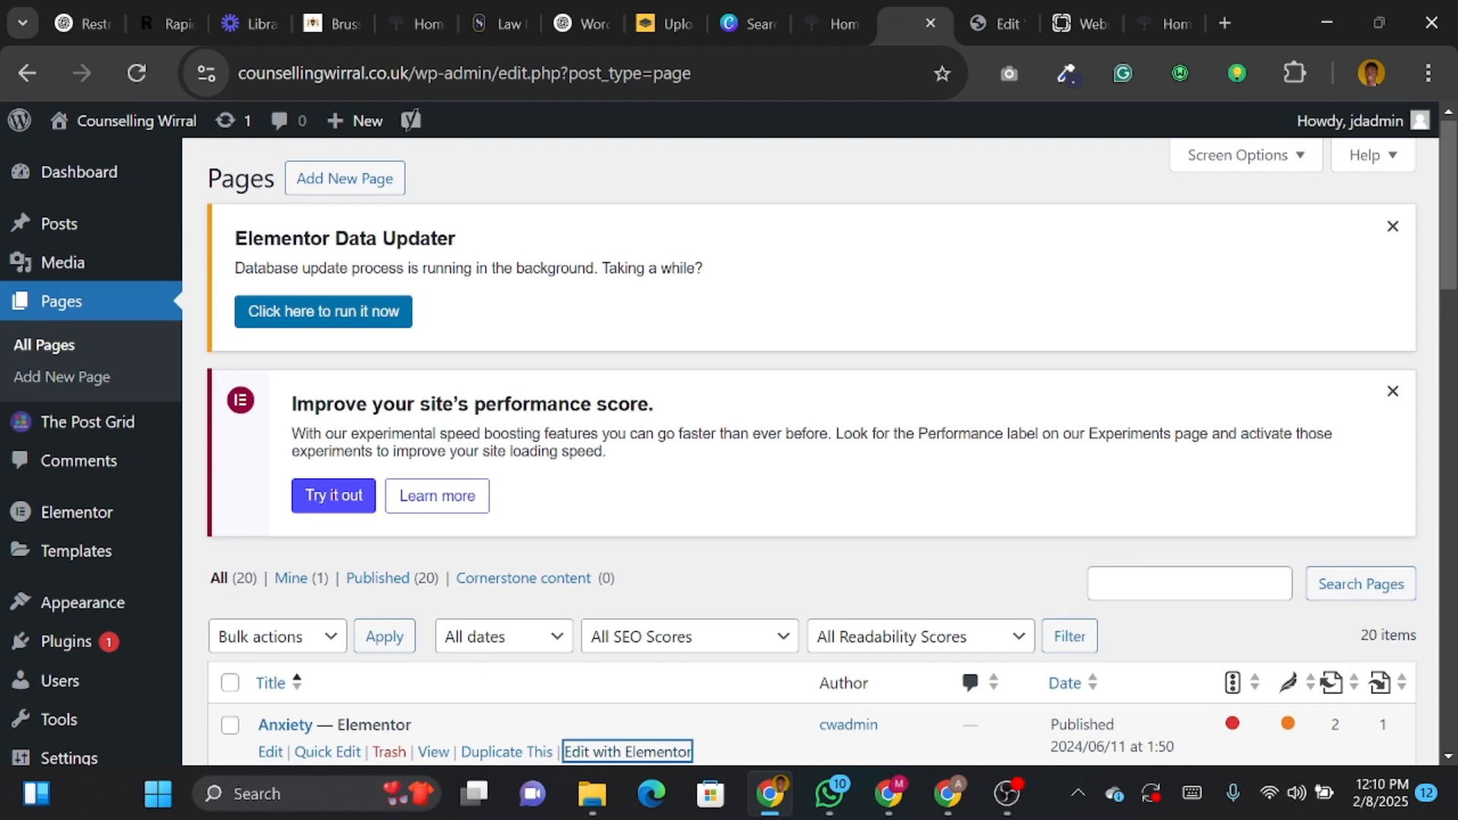
pyautogui.scroll(-1, 532, 421)
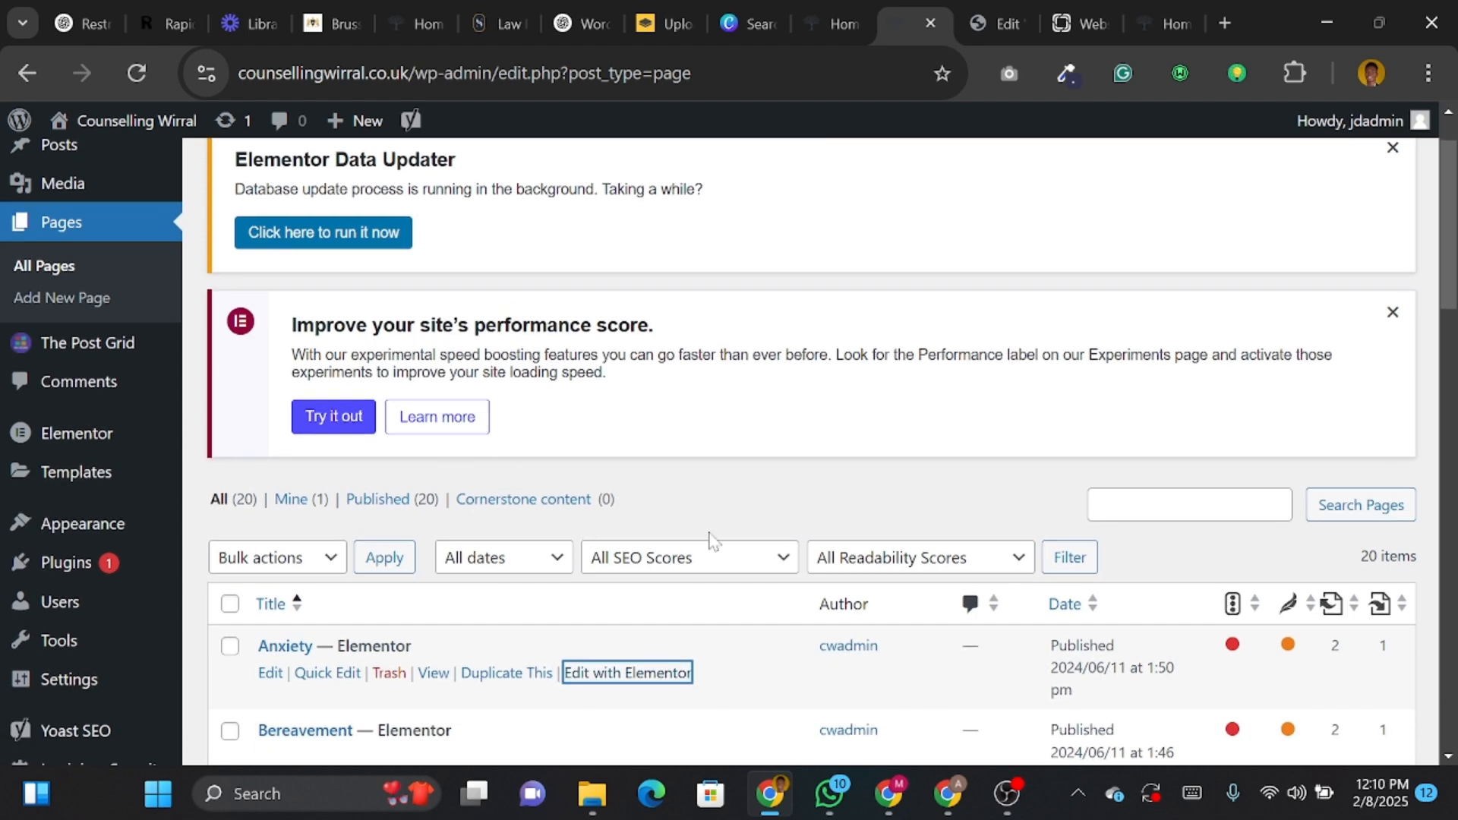
pyautogui.scroll(-3, 712, 540)
pyautogui.scroll(-1, 712, 540)
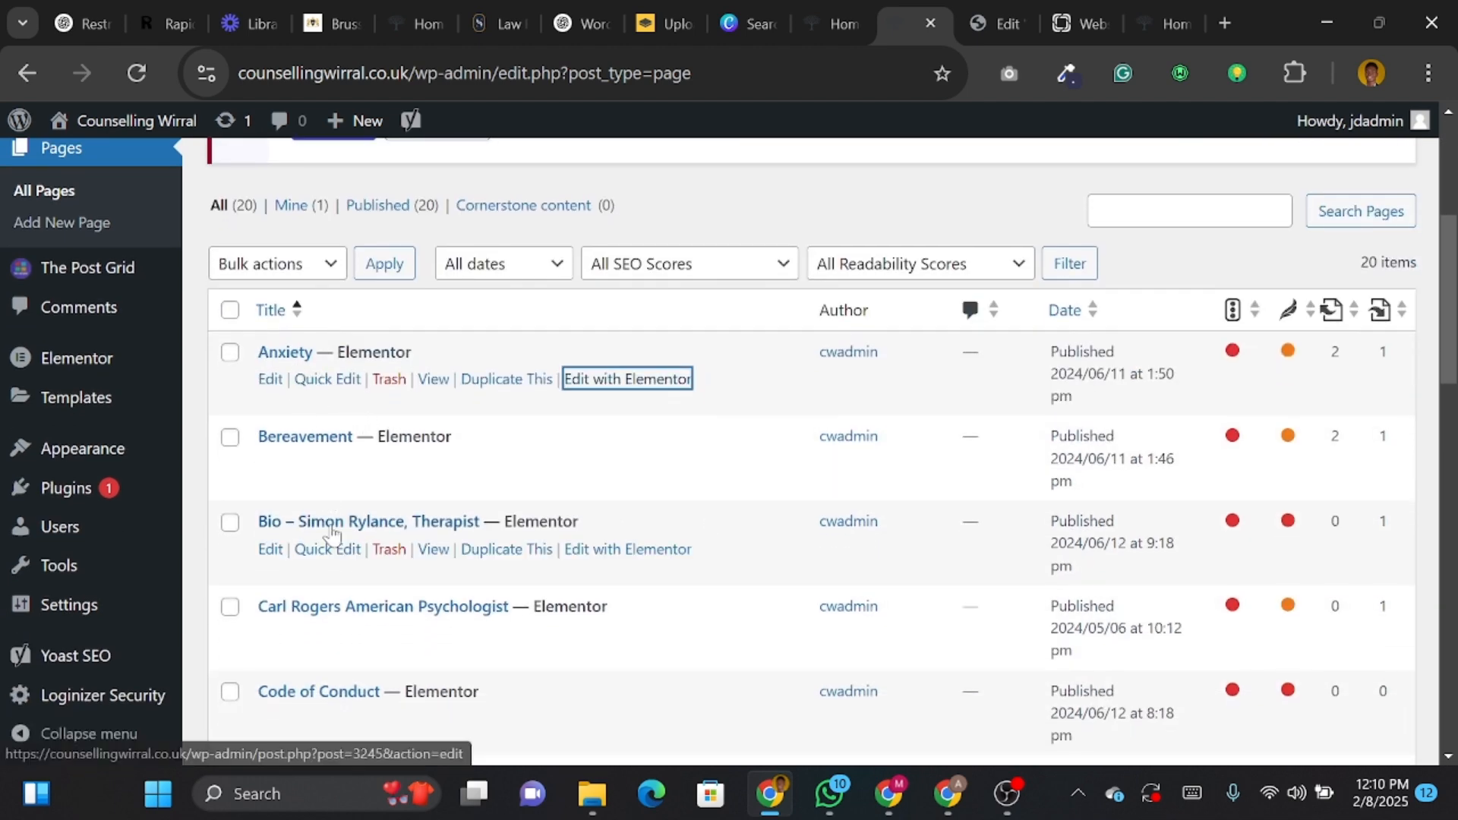
pyautogui.scroll(-3, 332, 532)
pyautogui.scroll(-9, 332, 533)
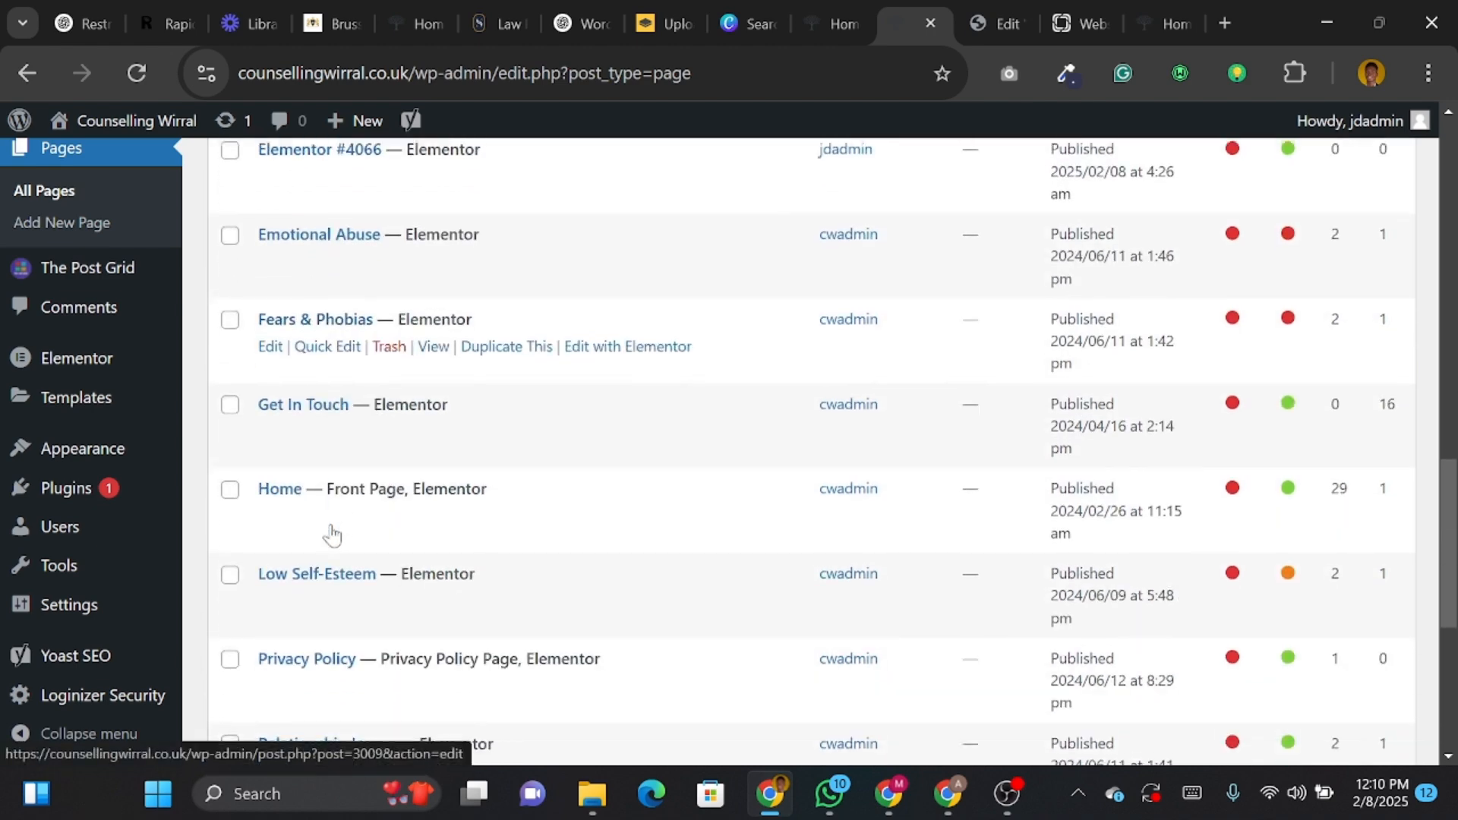
pyautogui.scroll(13, 266, 516)
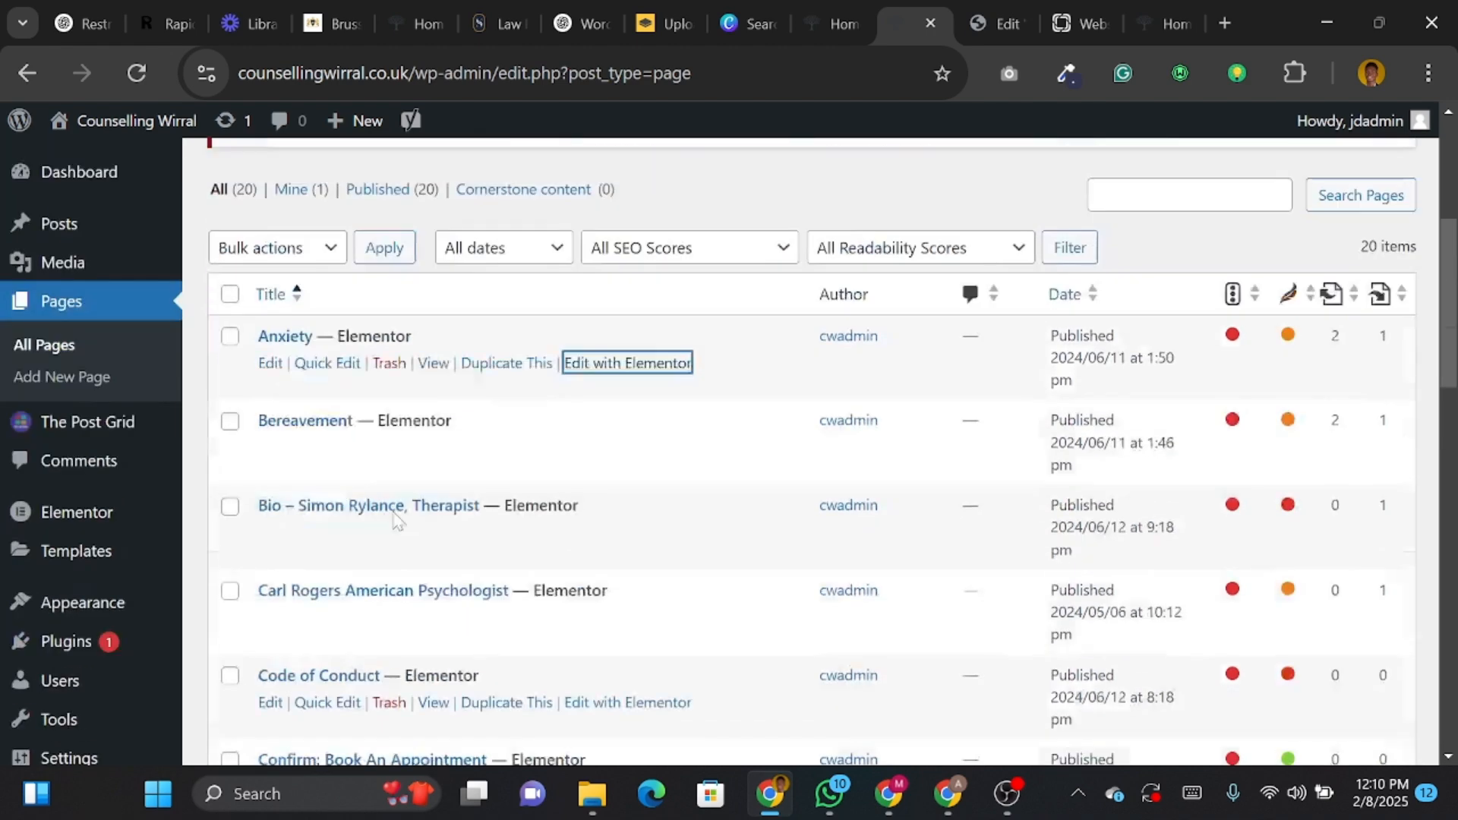
# Step: Open the Anxiety page for editing with Elementor
pyautogui.scroll(-3, 250, 562)
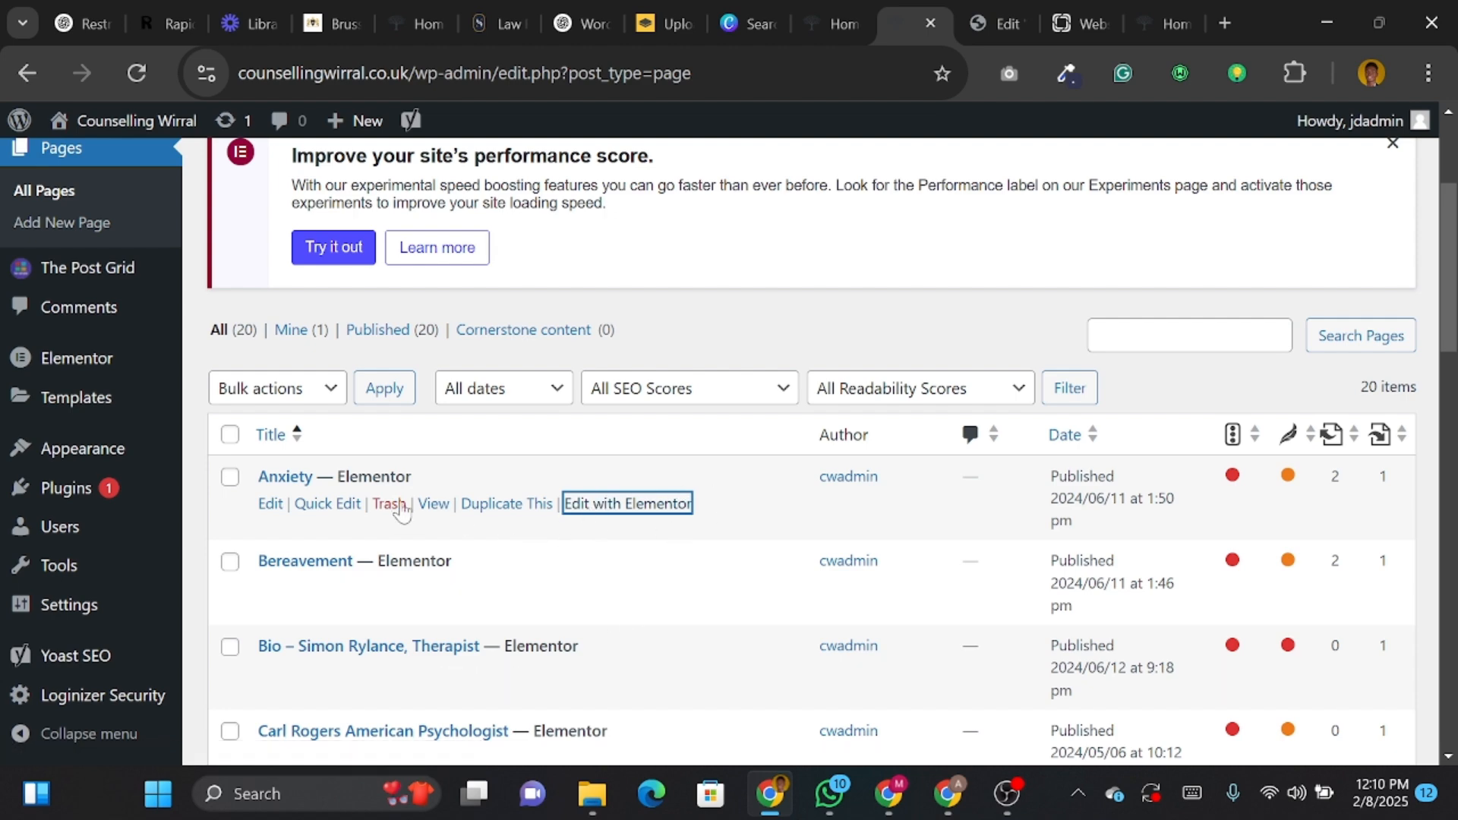
pyautogui.scroll(-2, 569, 561)
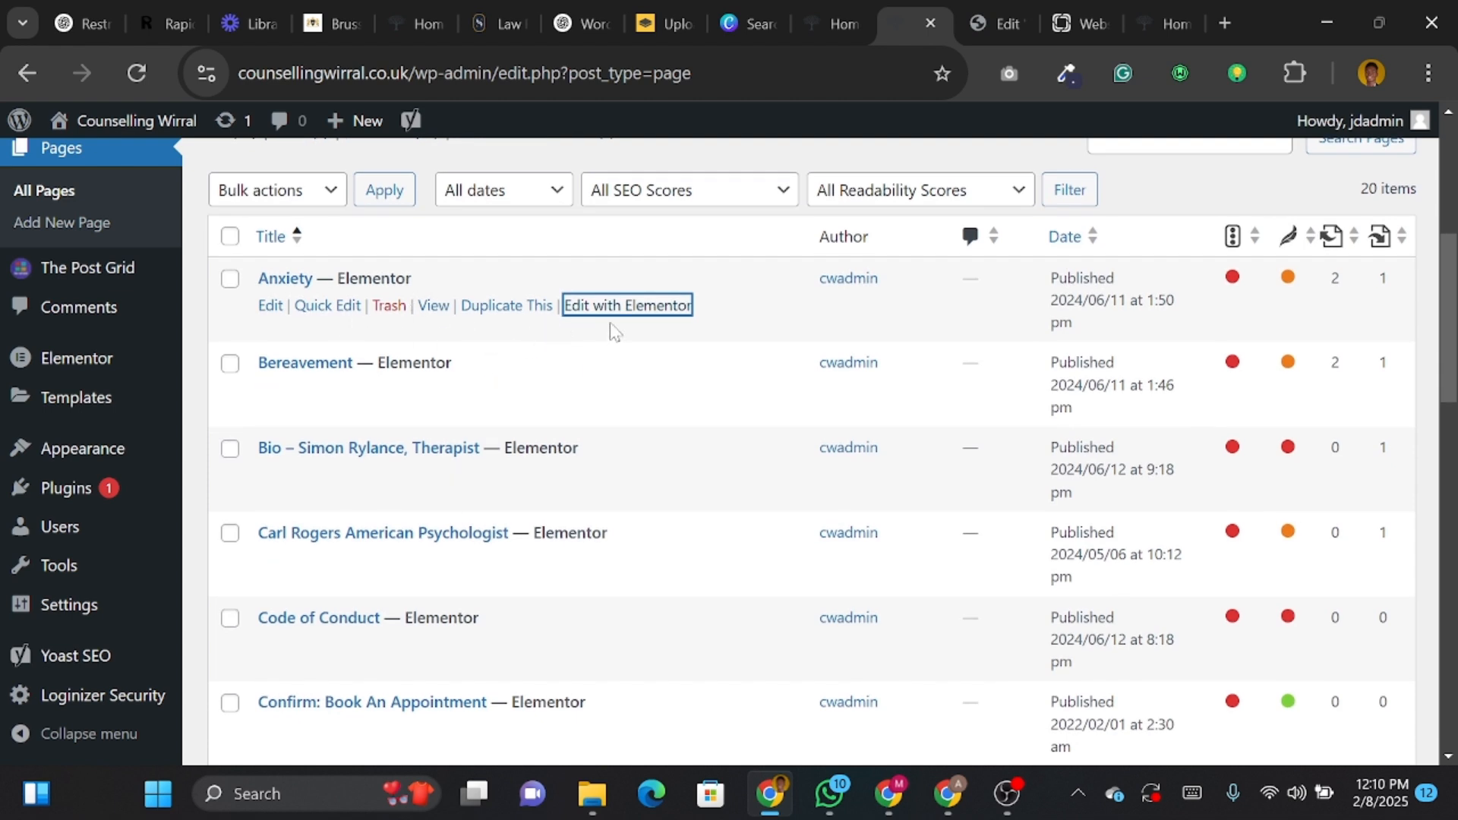
pyautogui.click(594, 308)
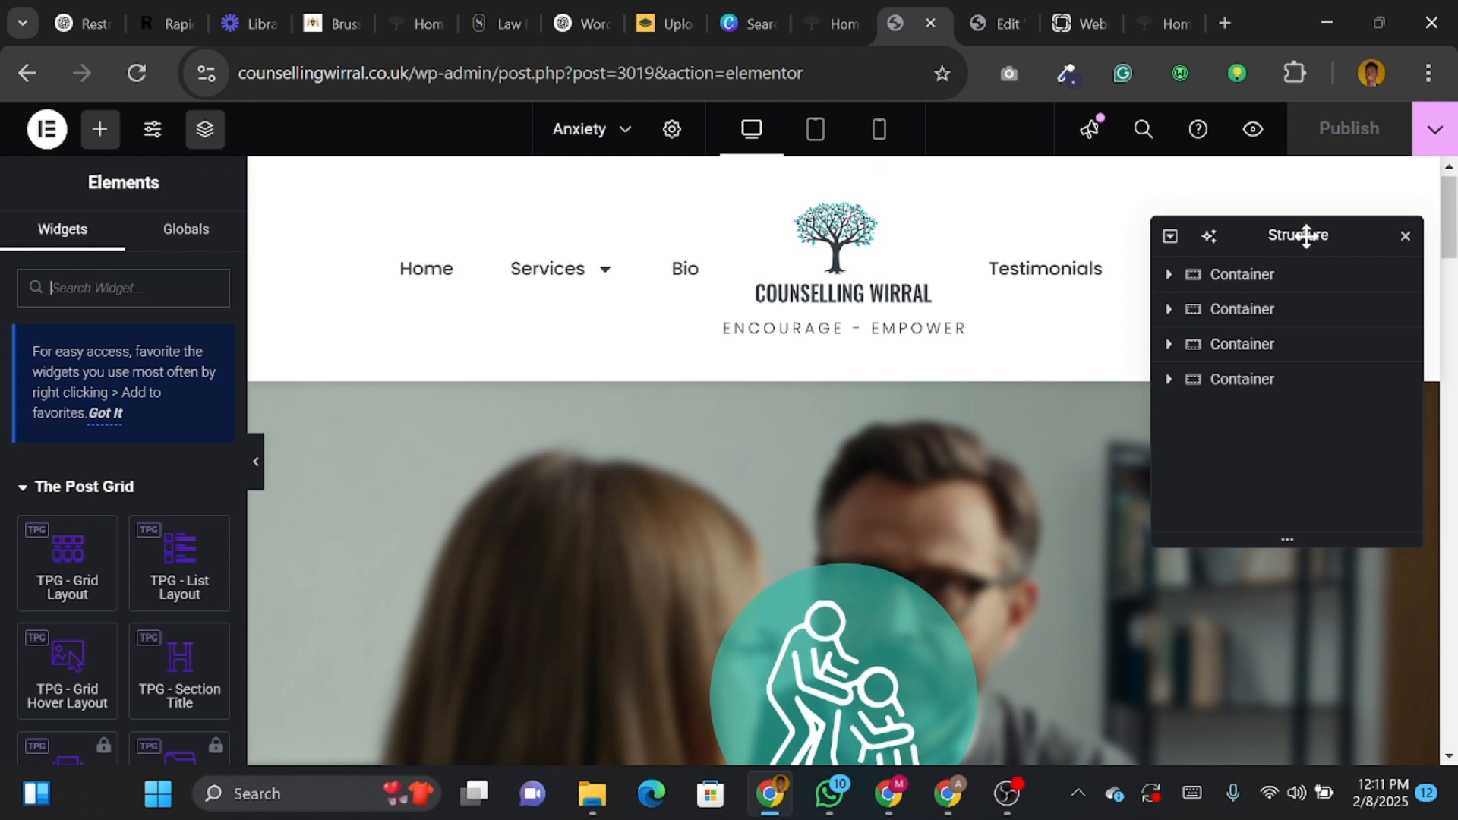
# Step: Examine the Anxiety page's layout in the editor, from the hero image through the text sections below
pyautogui.moveTo(1291, 234)
pyautogui.mouseDown()
pyautogui.moveTo(1101, 262)
pyautogui.moveTo(1299, 227)
pyautogui.mouseUp()
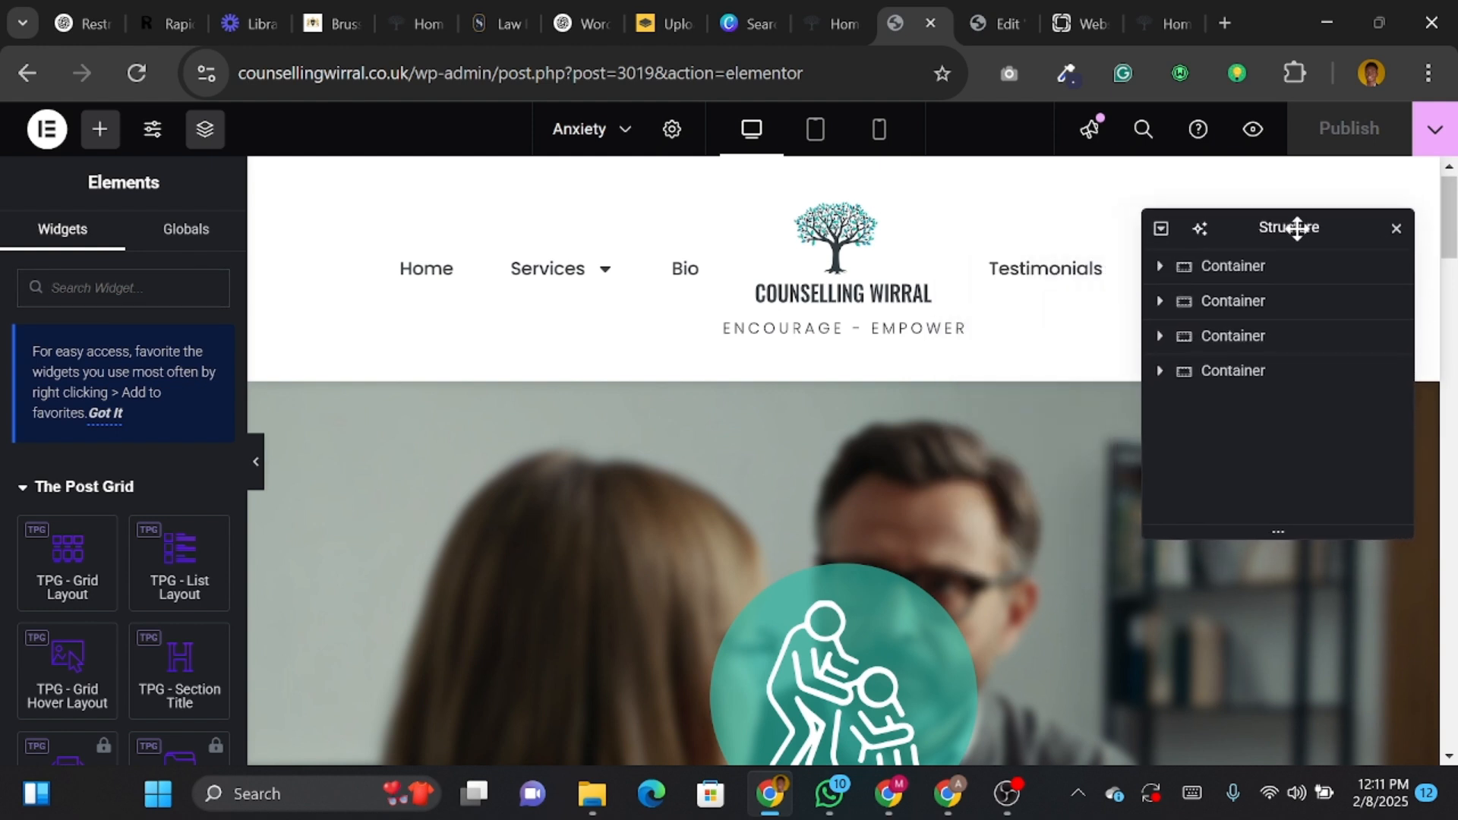
pyautogui.scroll(-5, 688, 548)
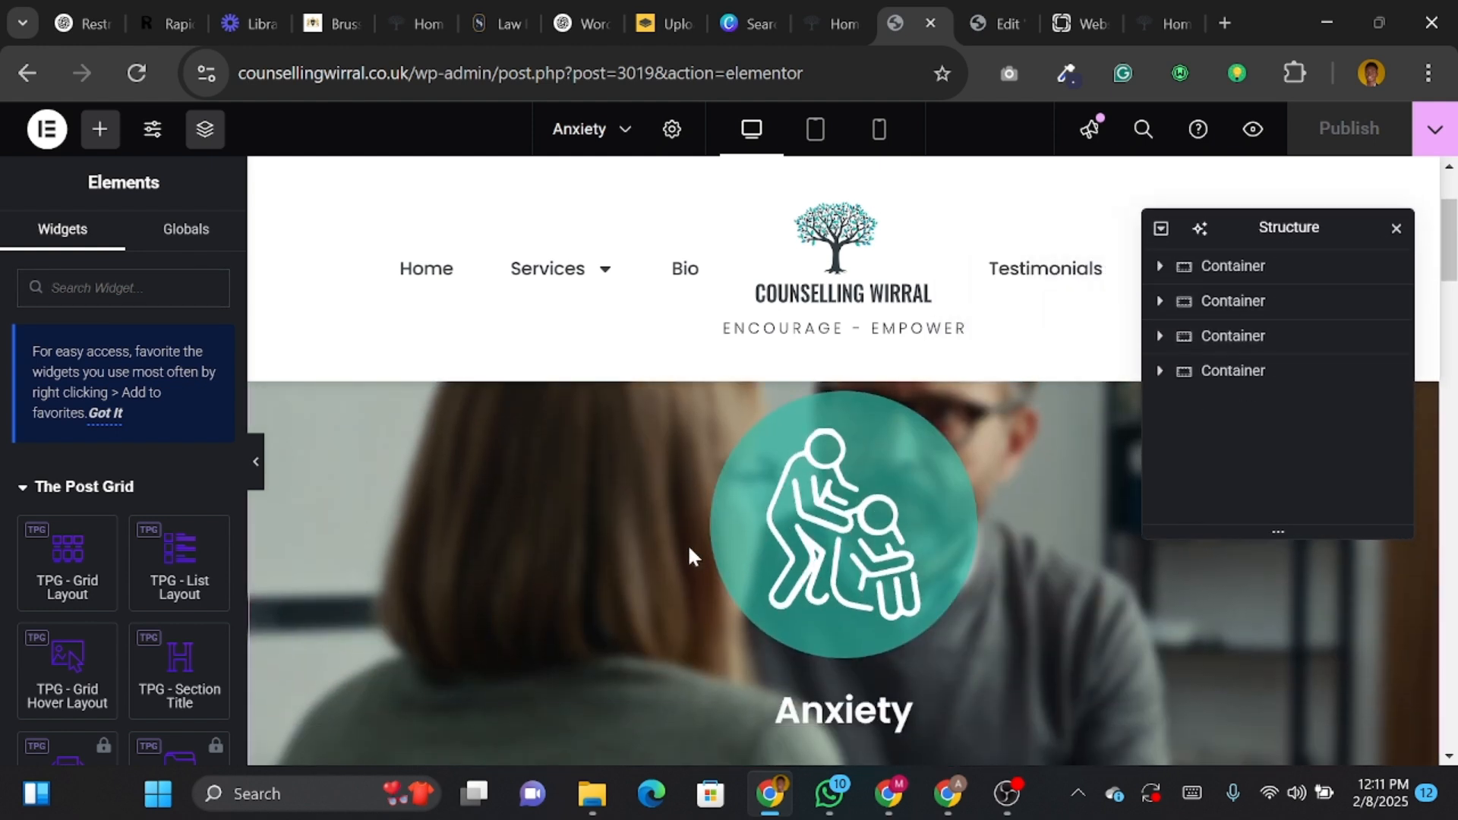
pyautogui.scroll(-4, 818, 581)
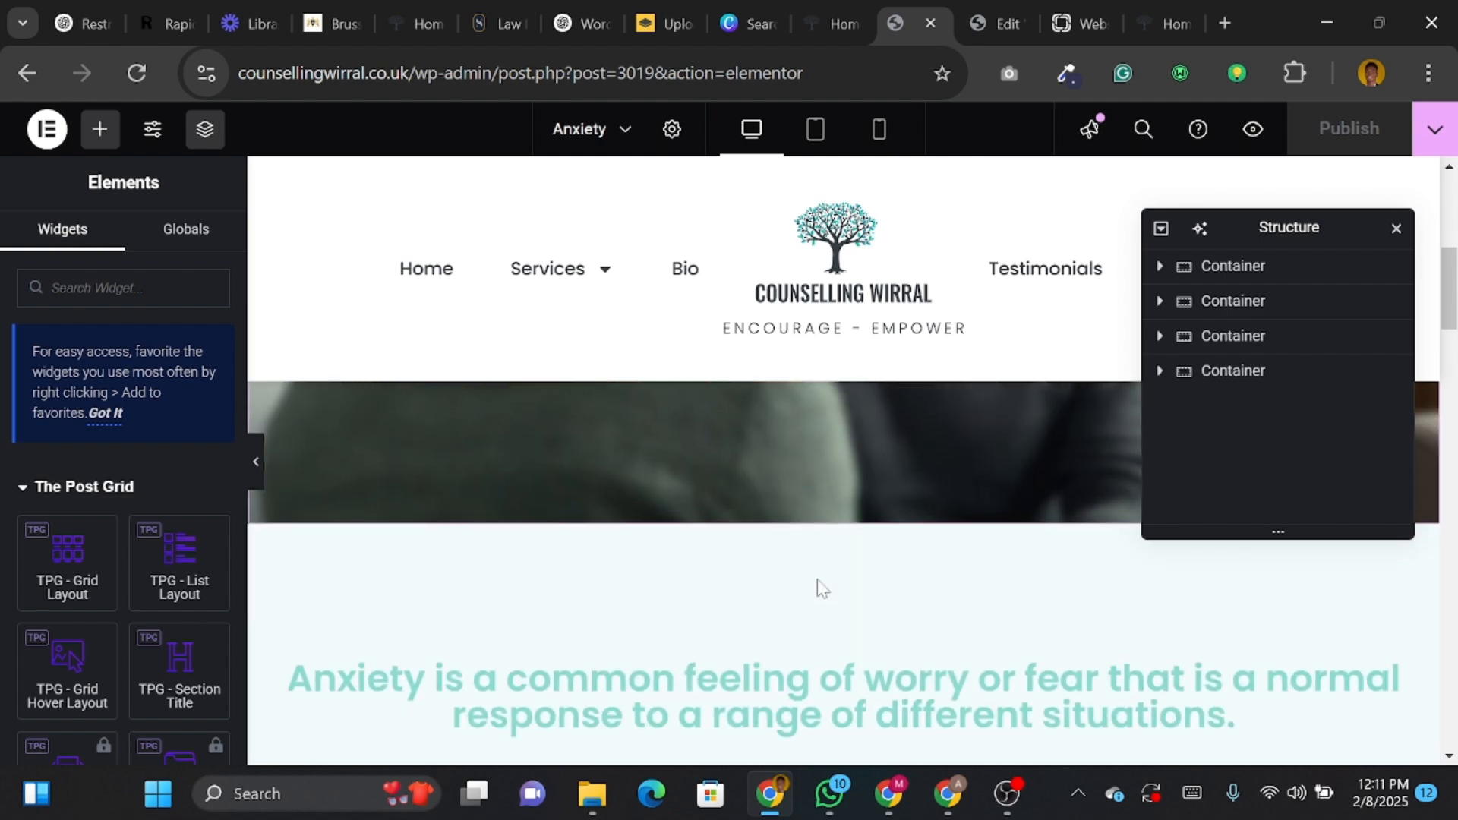
pyautogui.scroll(8, 817, 580)
pyautogui.scroll(-6, 817, 575)
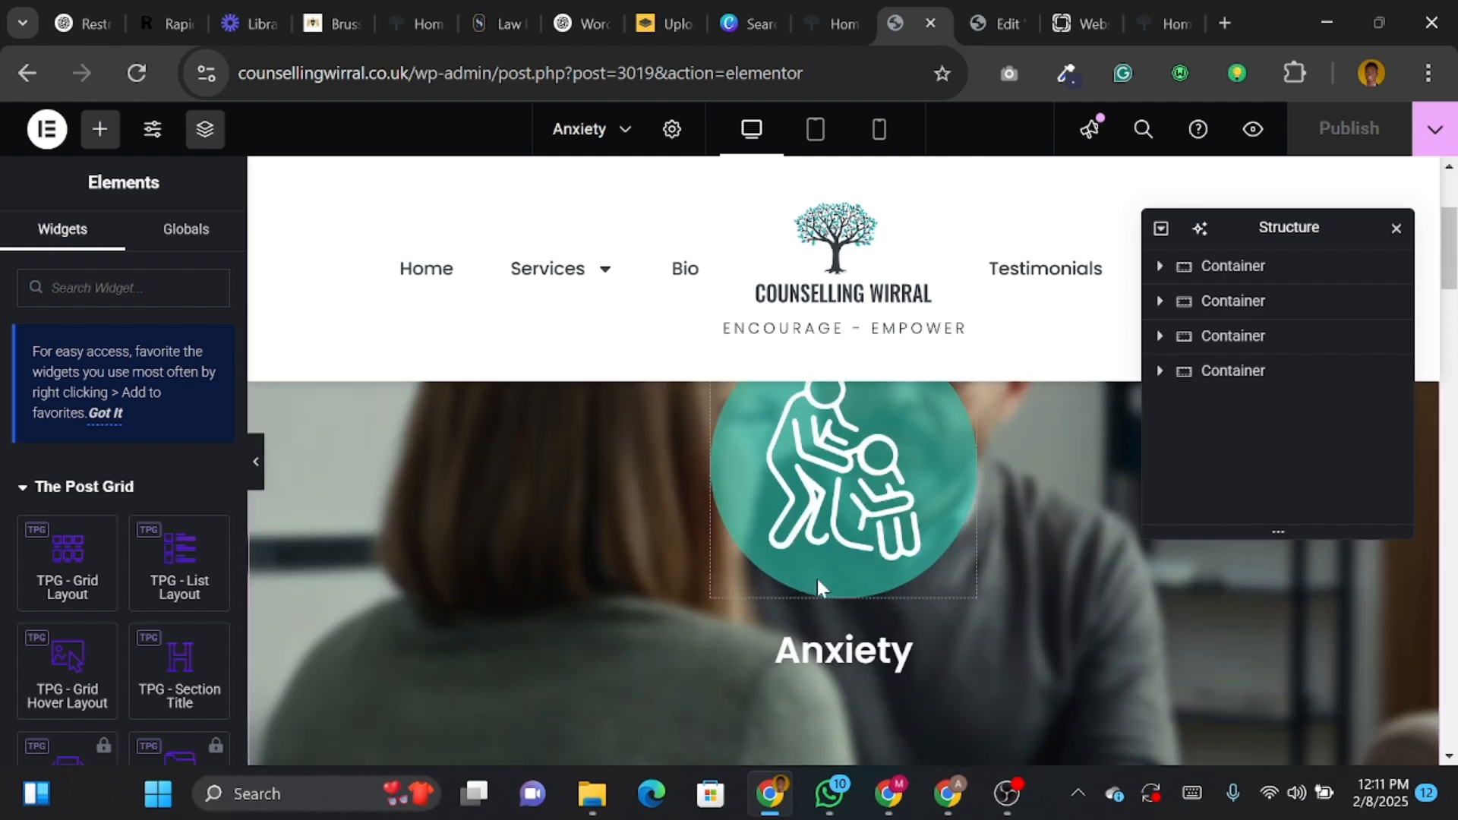
pyautogui.scroll(3, 860, 663)
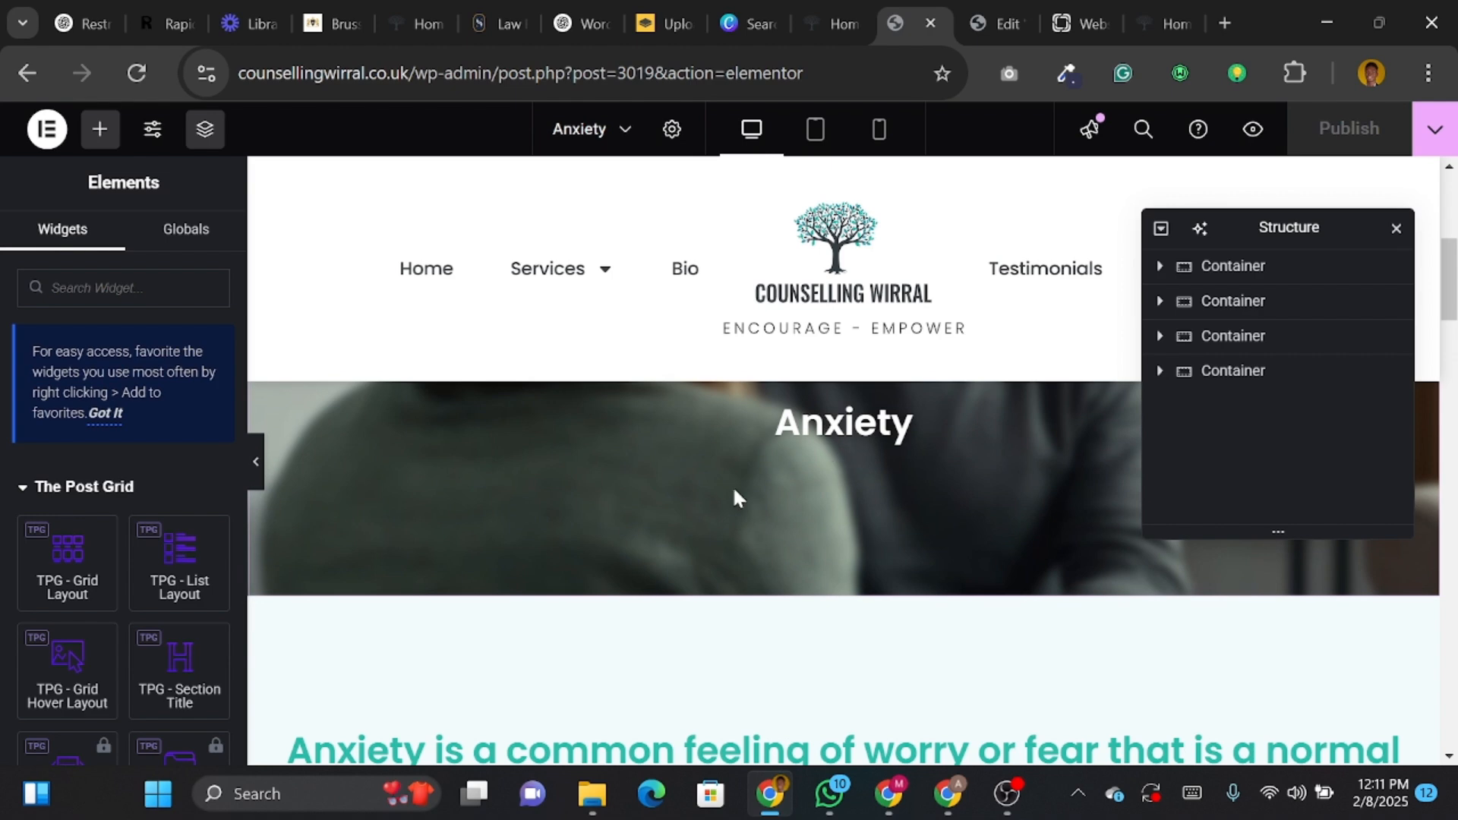
pyautogui.scroll(4, 728, 488)
pyautogui.scroll(-6, 718, 613)
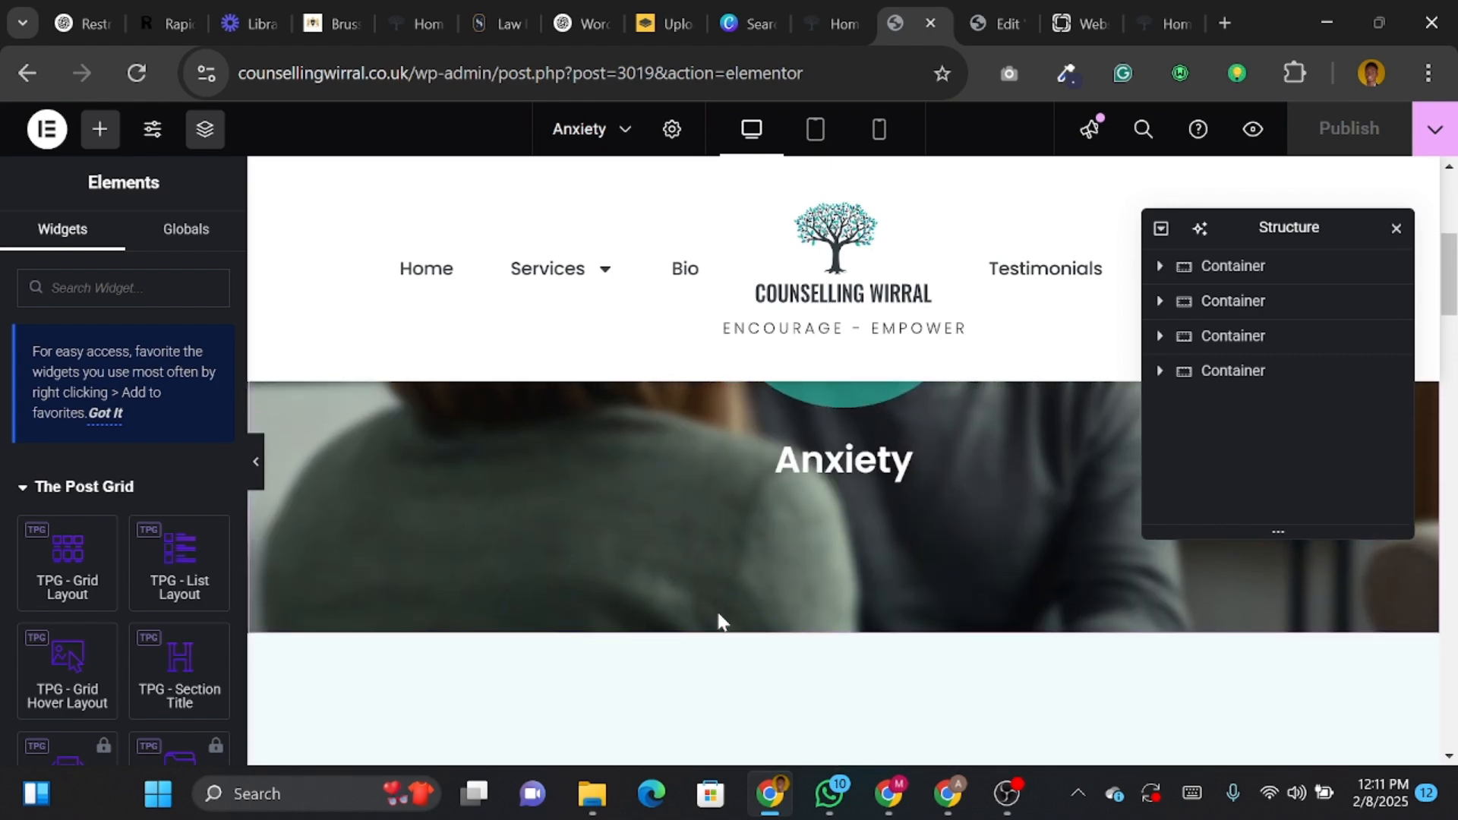
pyautogui.scroll(-5, 720, 619)
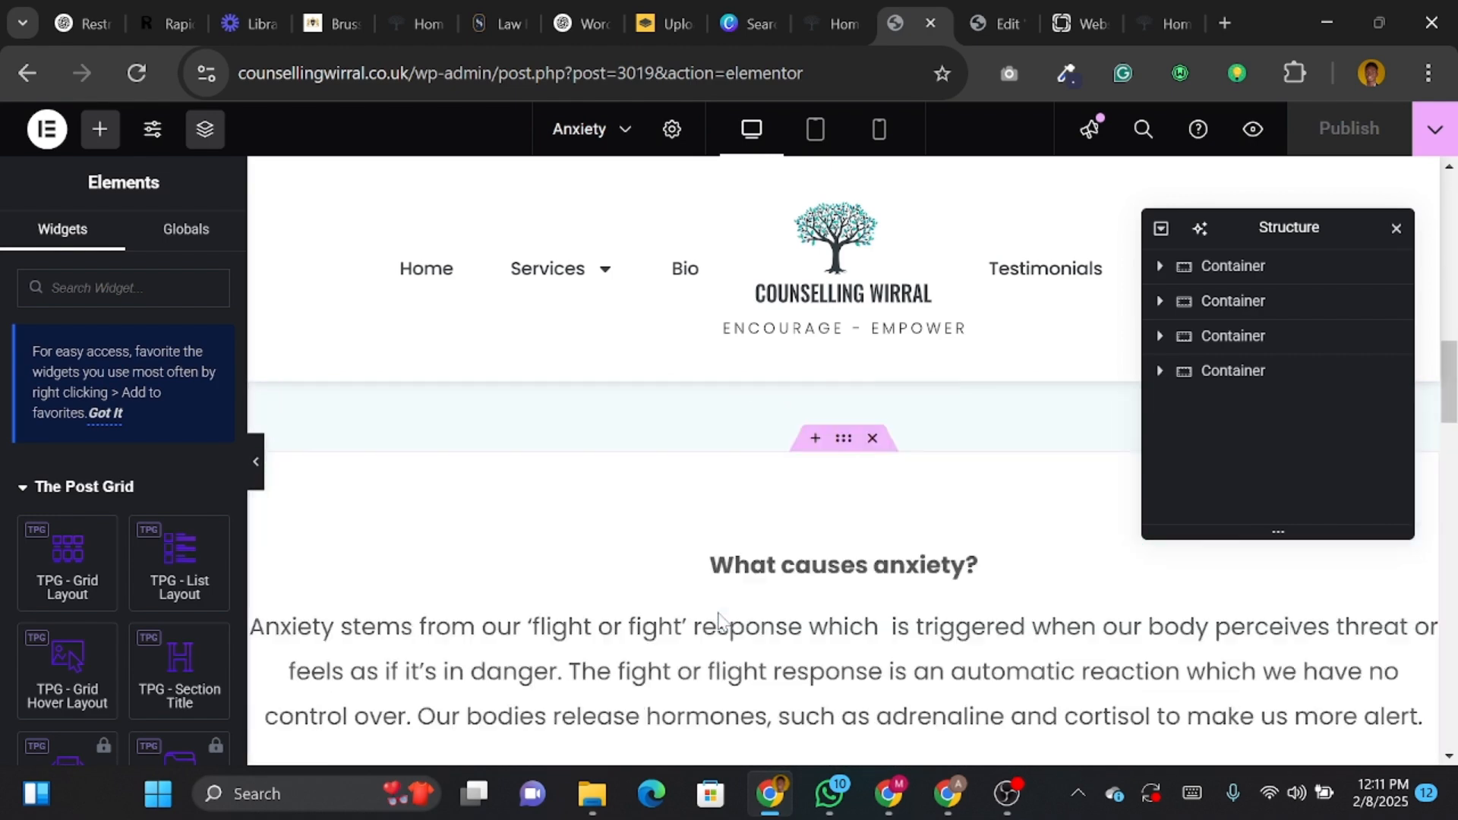
pyautogui.scroll(10, 719, 619)
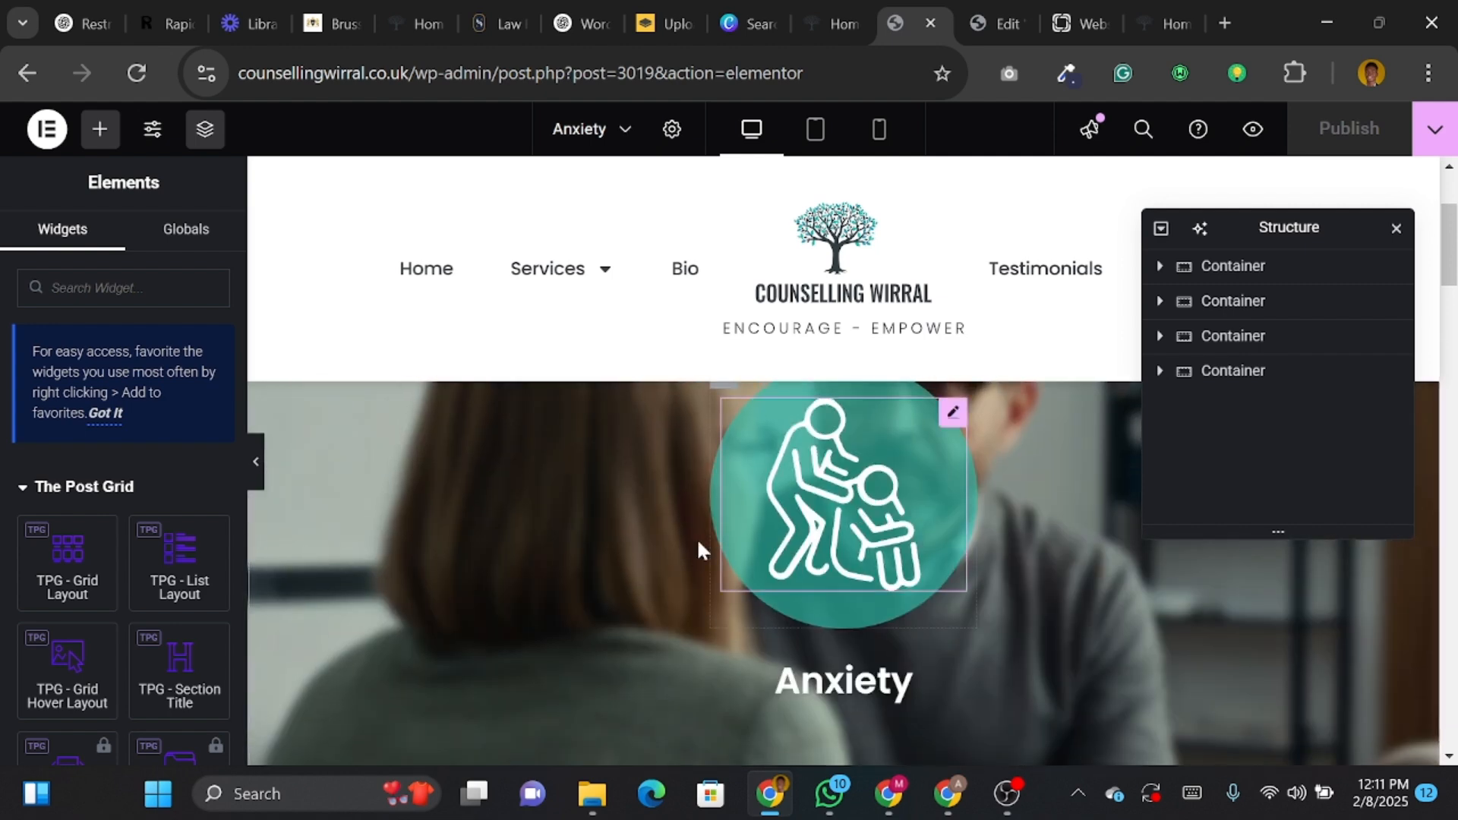
pyautogui.scroll(3, 699, 548)
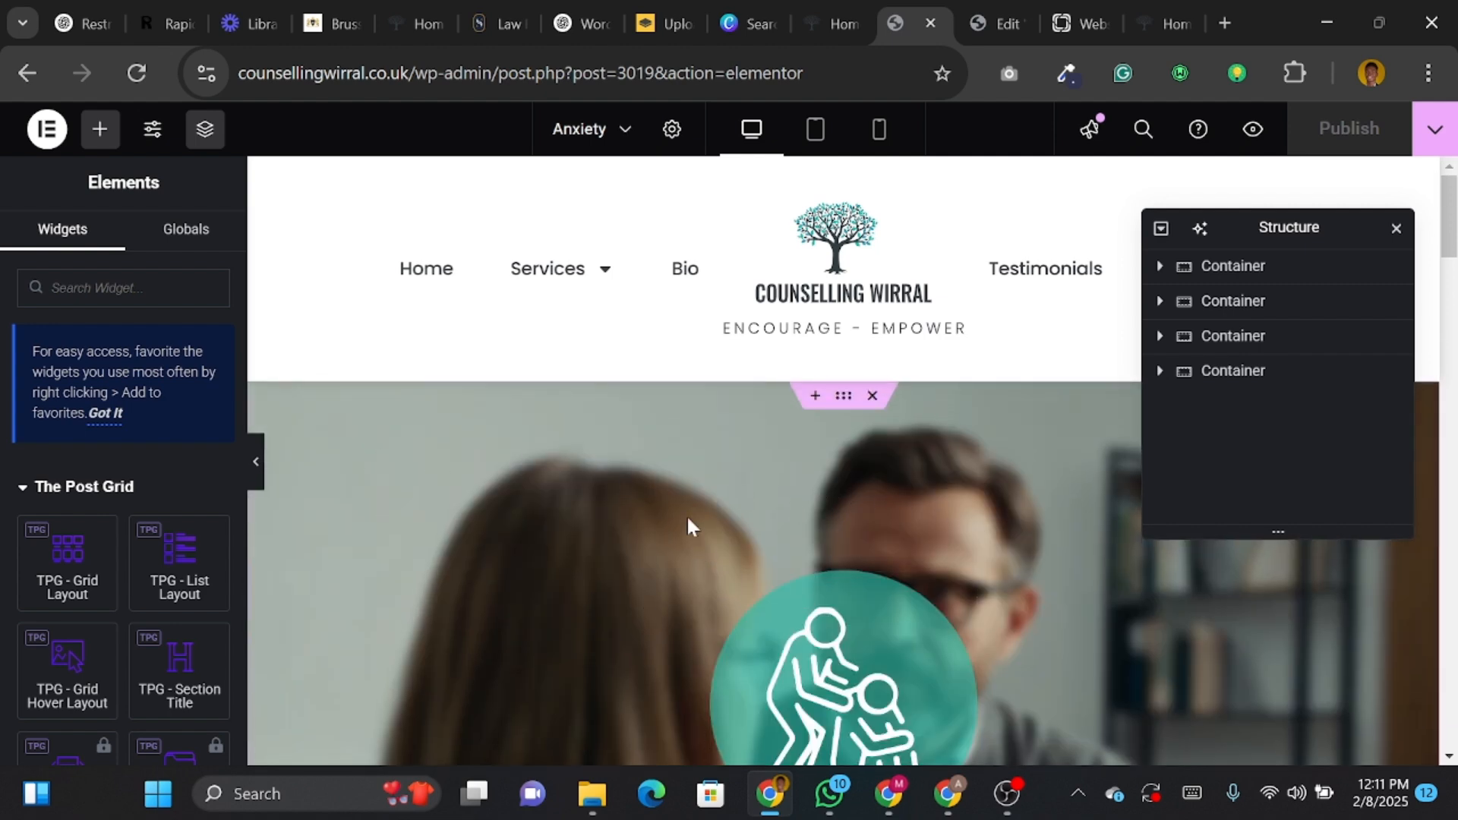
pyautogui.scroll(-4, 688, 519)
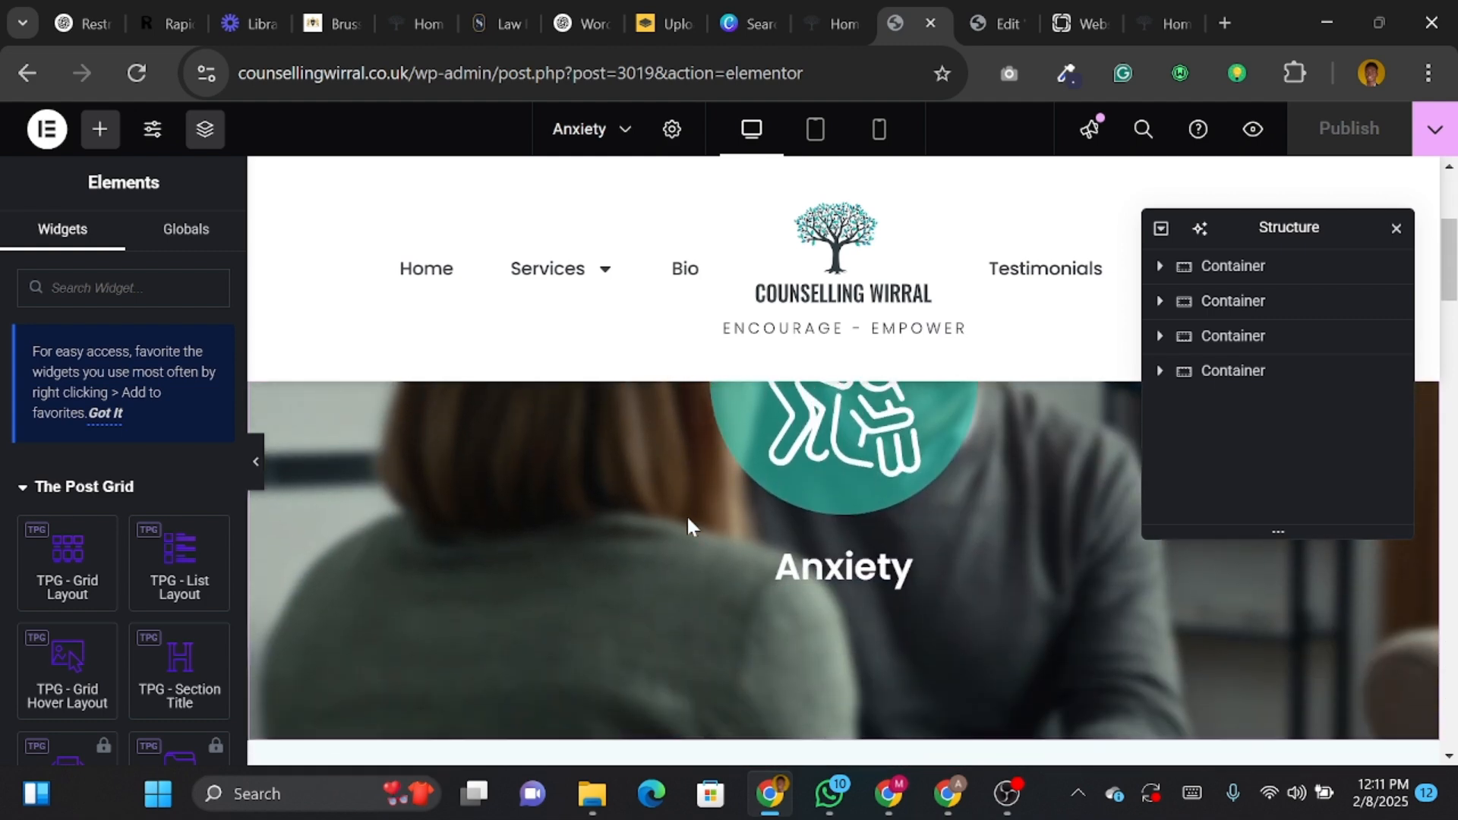
pyautogui.scroll(-10, 688, 518)
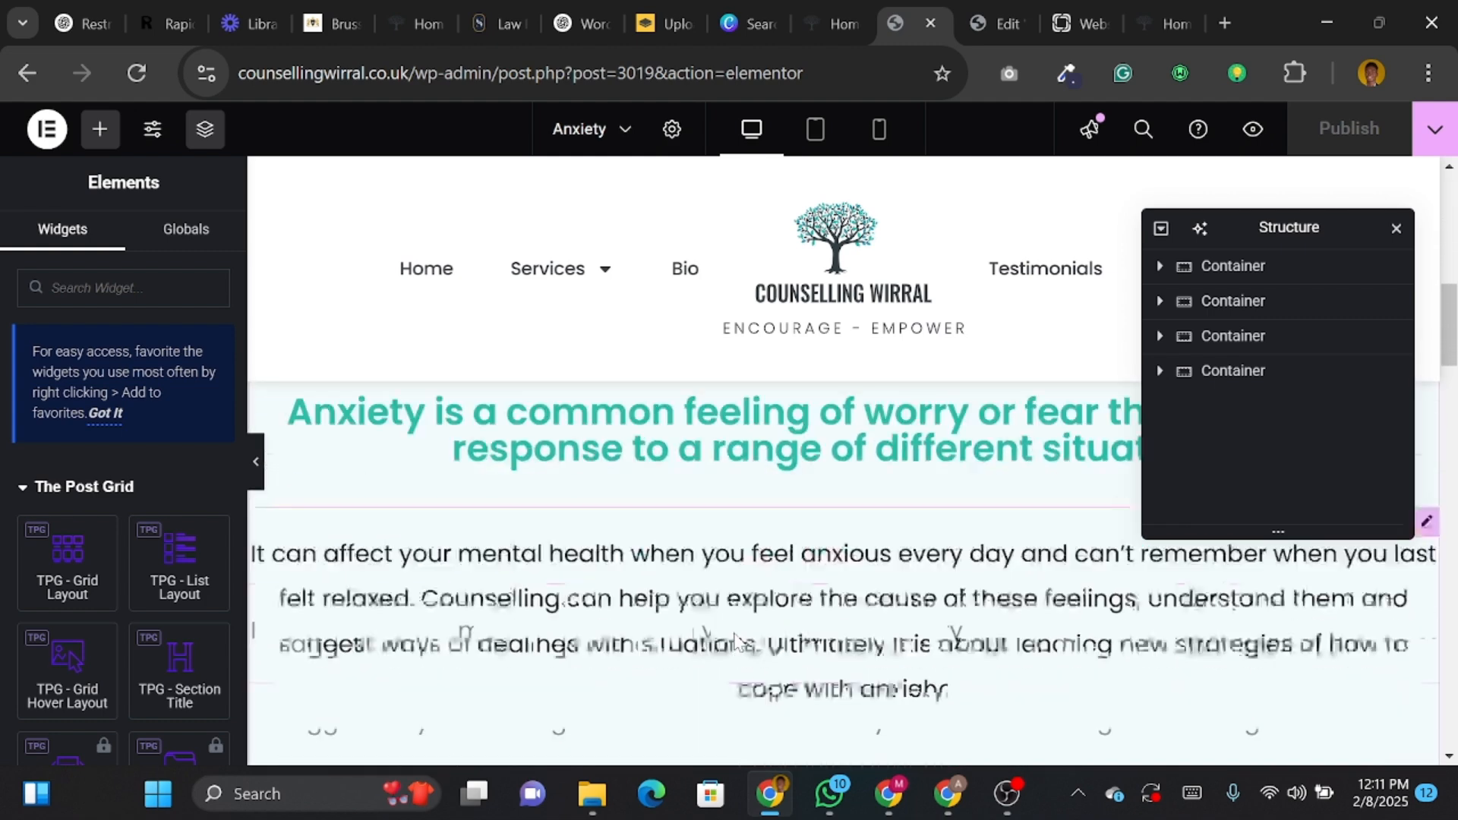
pyautogui.scroll(-10, 737, 642)
pyautogui.scroll(8, 736, 642)
pyautogui.scroll(5, 736, 643)
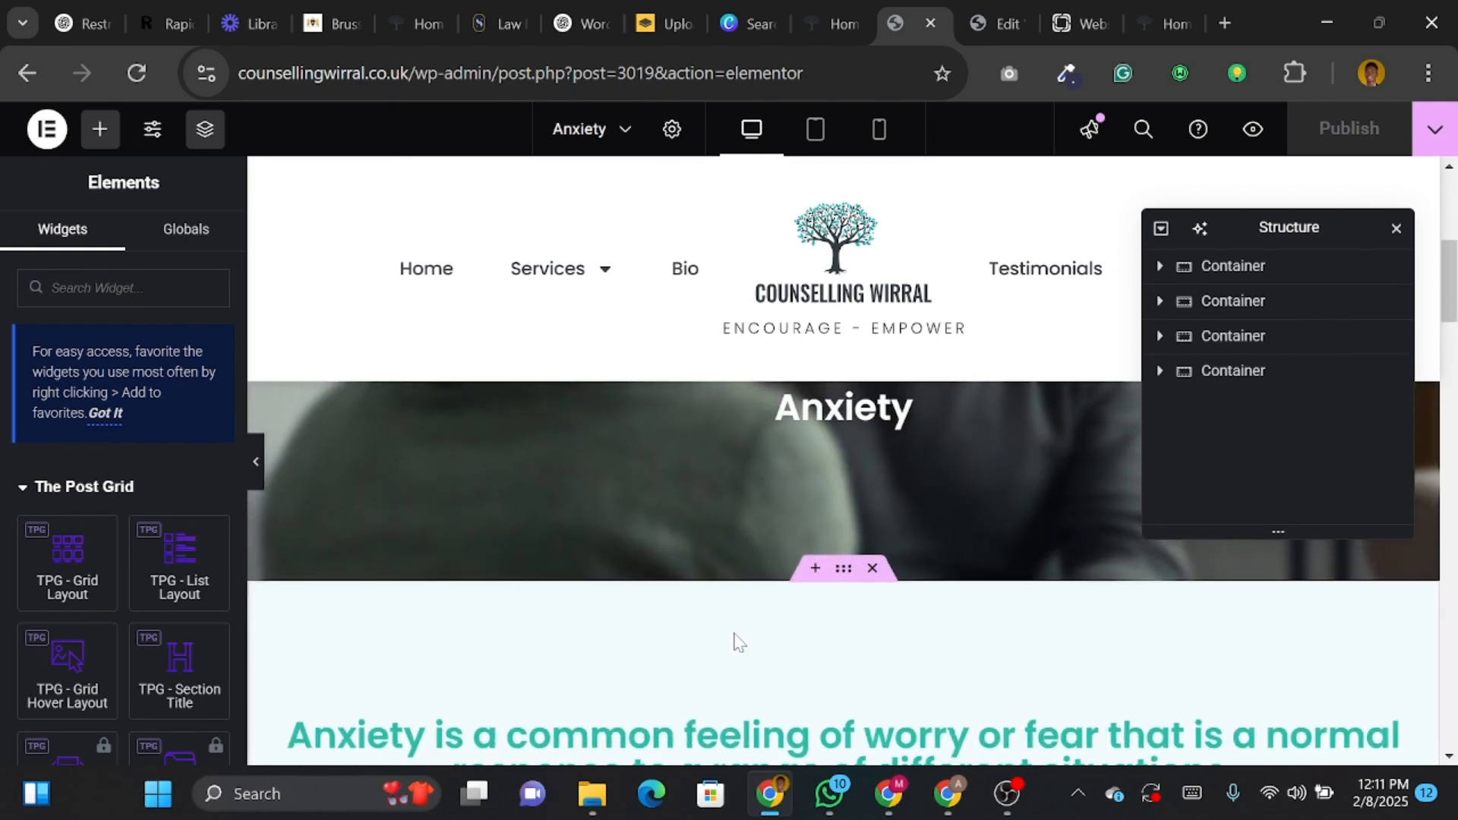
pyautogui.scroll(5, 727, 539)
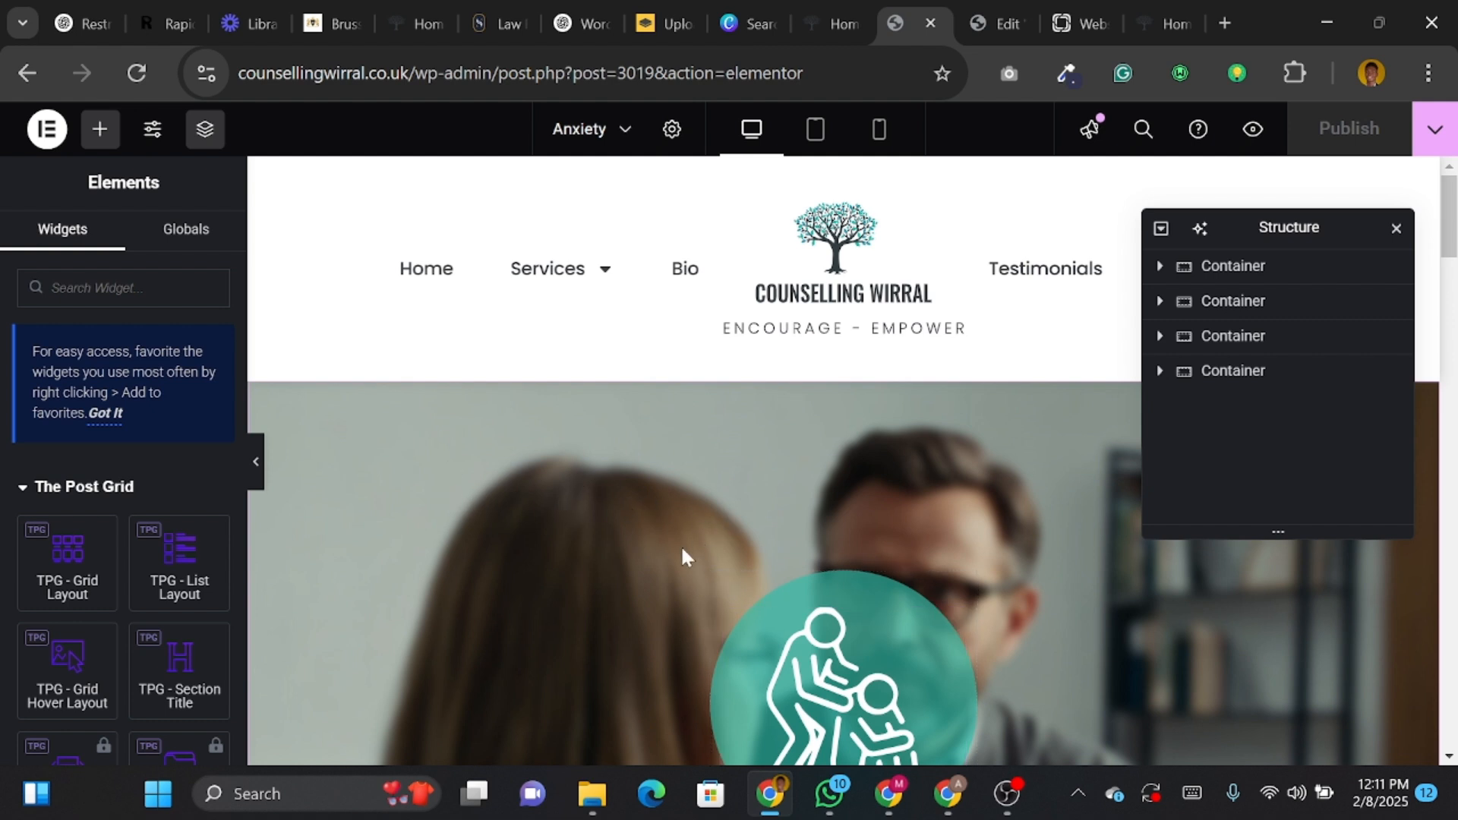
# Step: Close the floating Structure overview so it no longer covers the page canvas
pyautogui.scroll(-1, 680, 544)
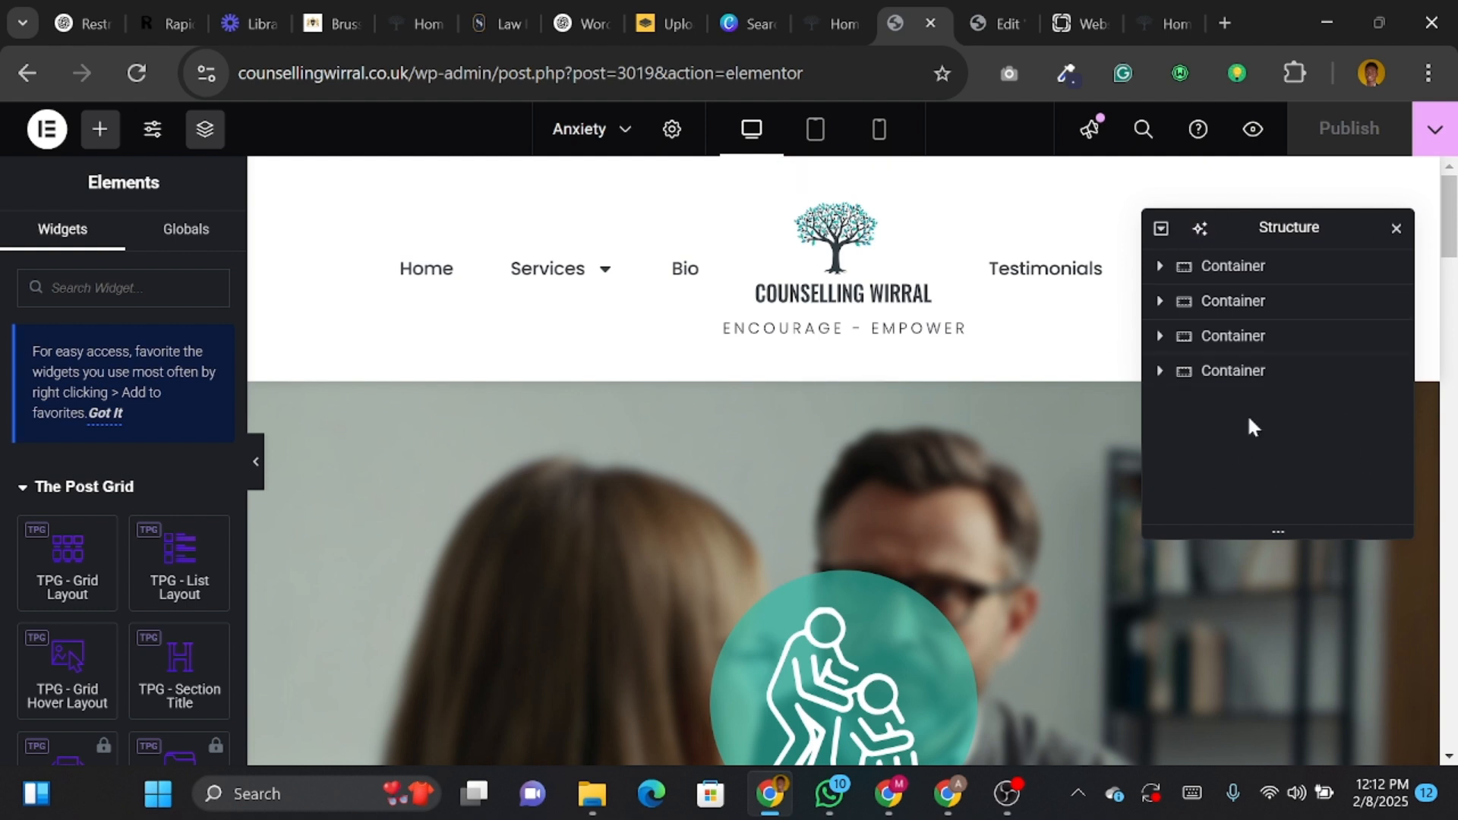
pyautogui.click(1396, 228)
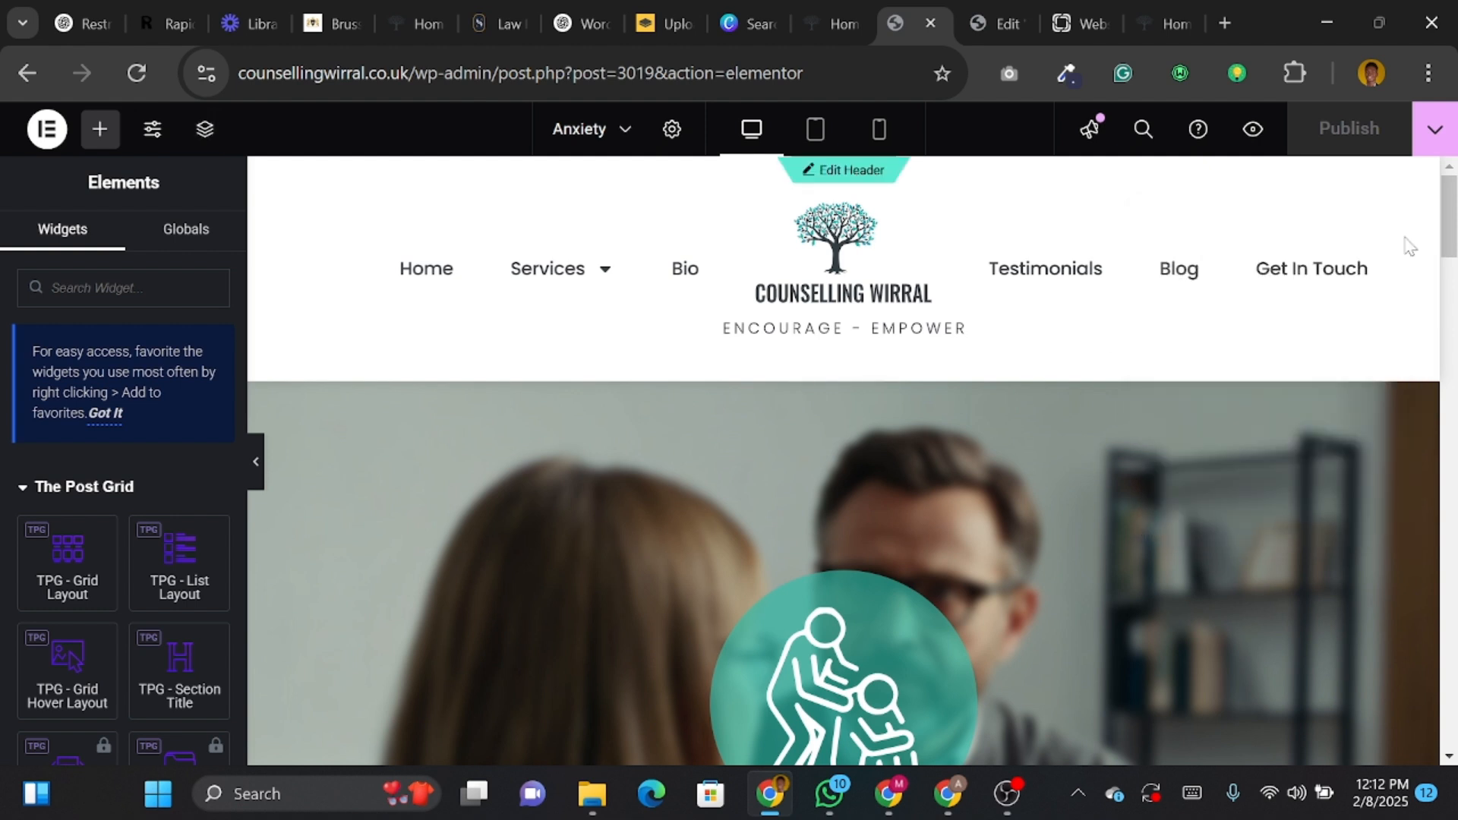
# Step: Display the Structure overview of the Anxiety page's containers
pyautogui.click(206, 134)
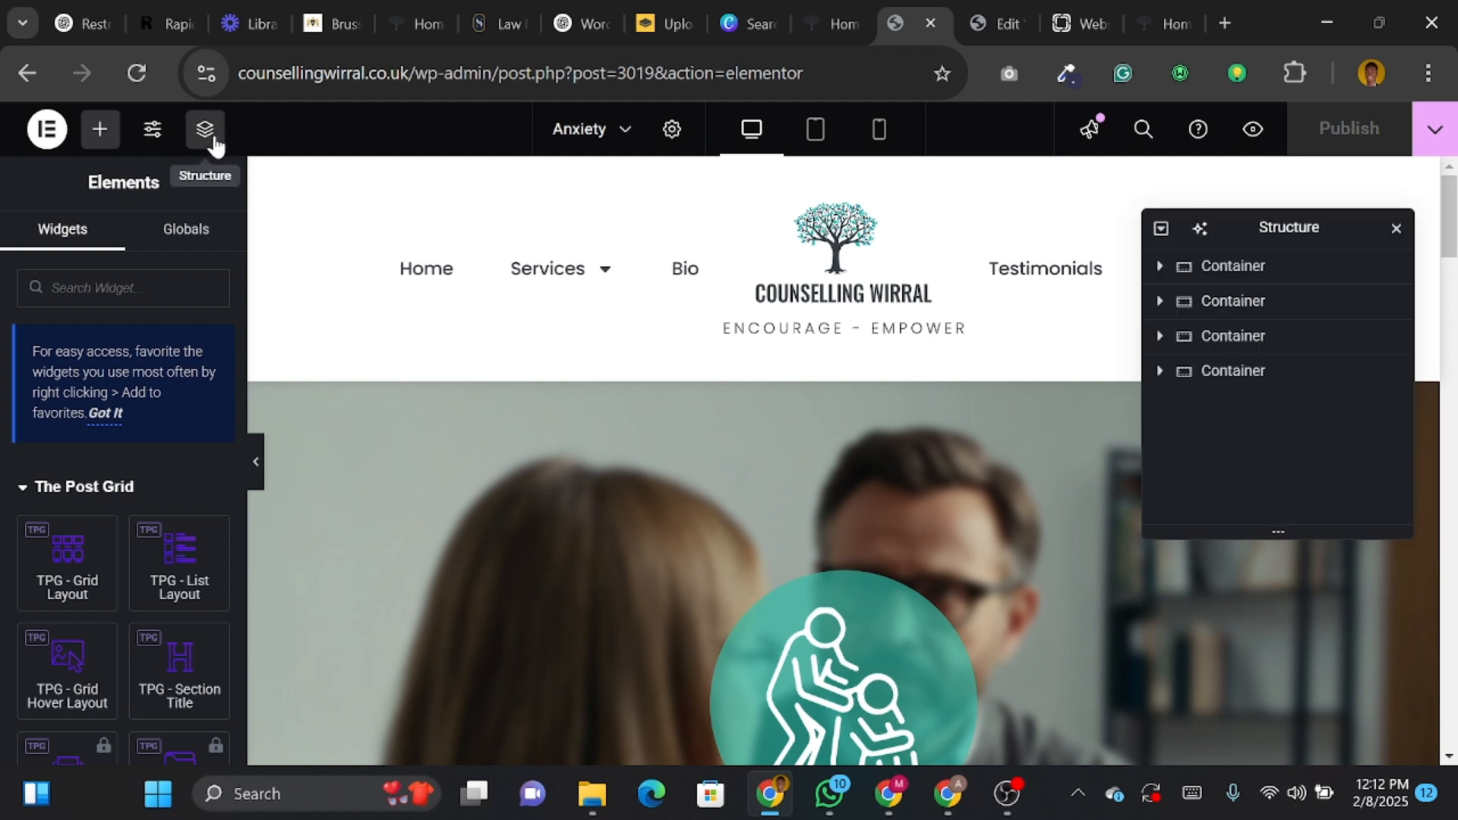
pyautogui.click(206, 134)
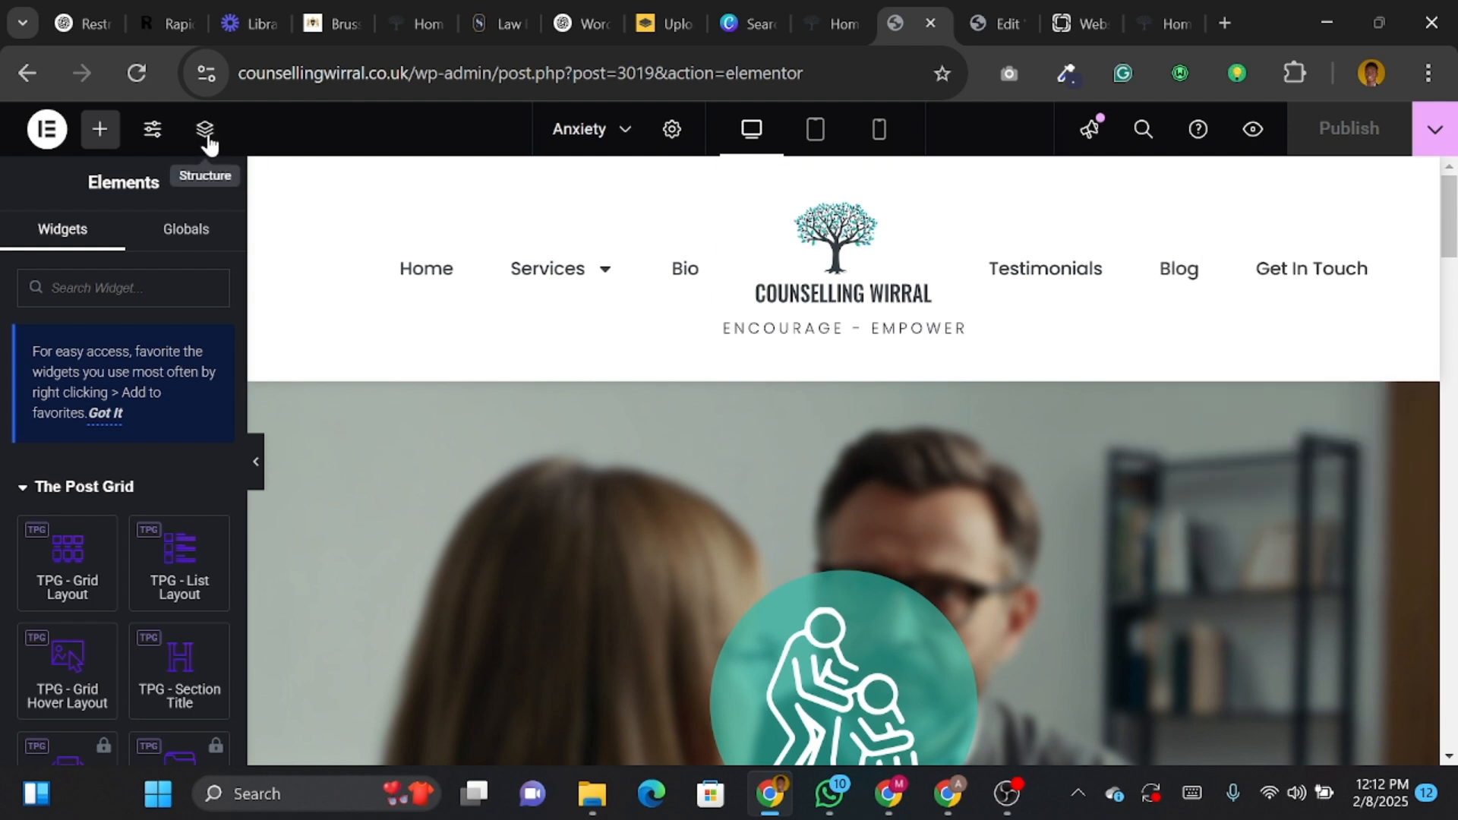
pyautogui.click(208, 140)
pyautogui.click(206, 138)
pyautogui.click(207, 138)
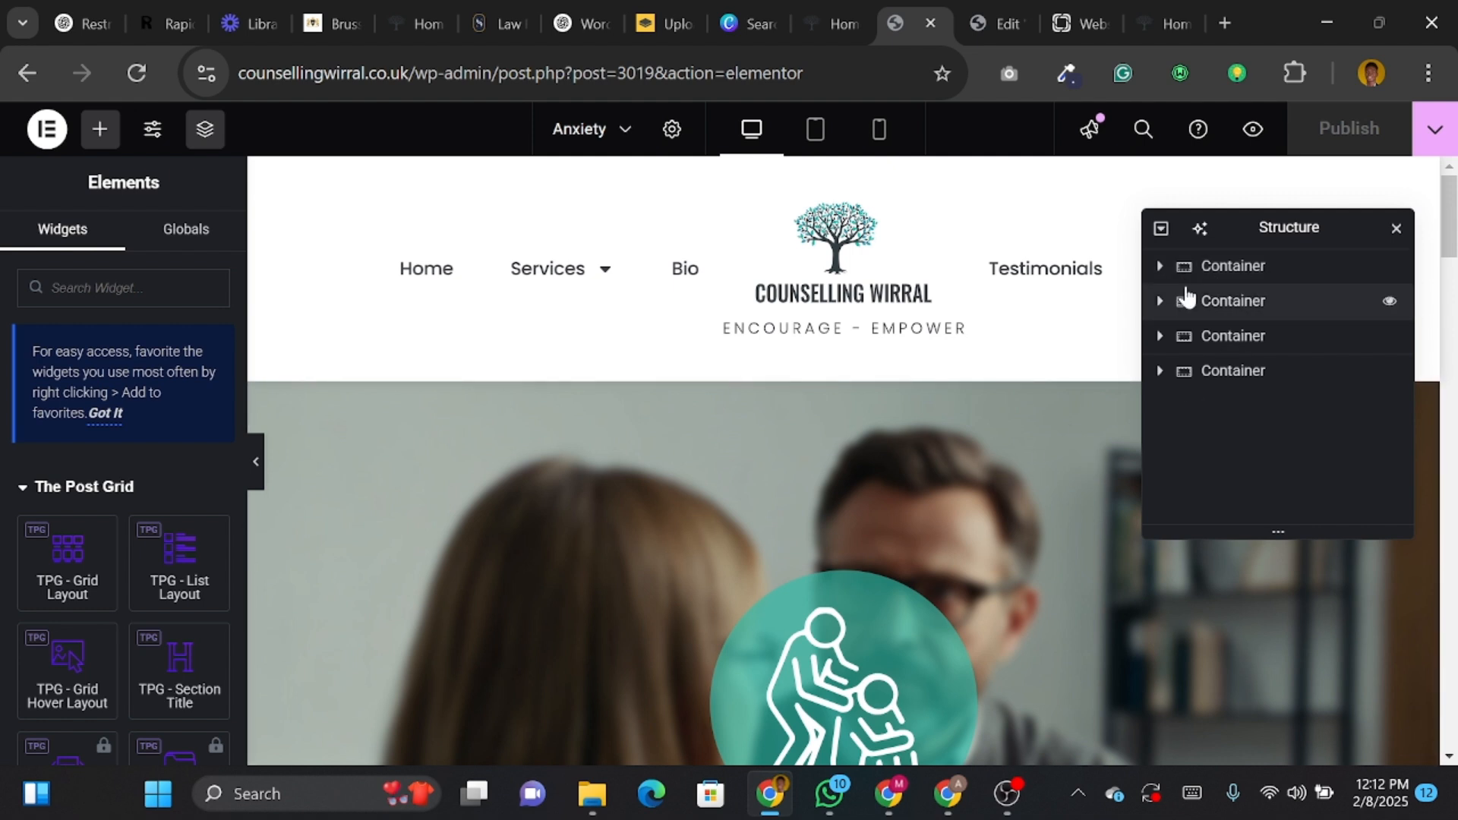
# Step: Inspect the "icon cont" element nested in the first top-level container, then collapse that container again
pyautogui.click(1159, 266)
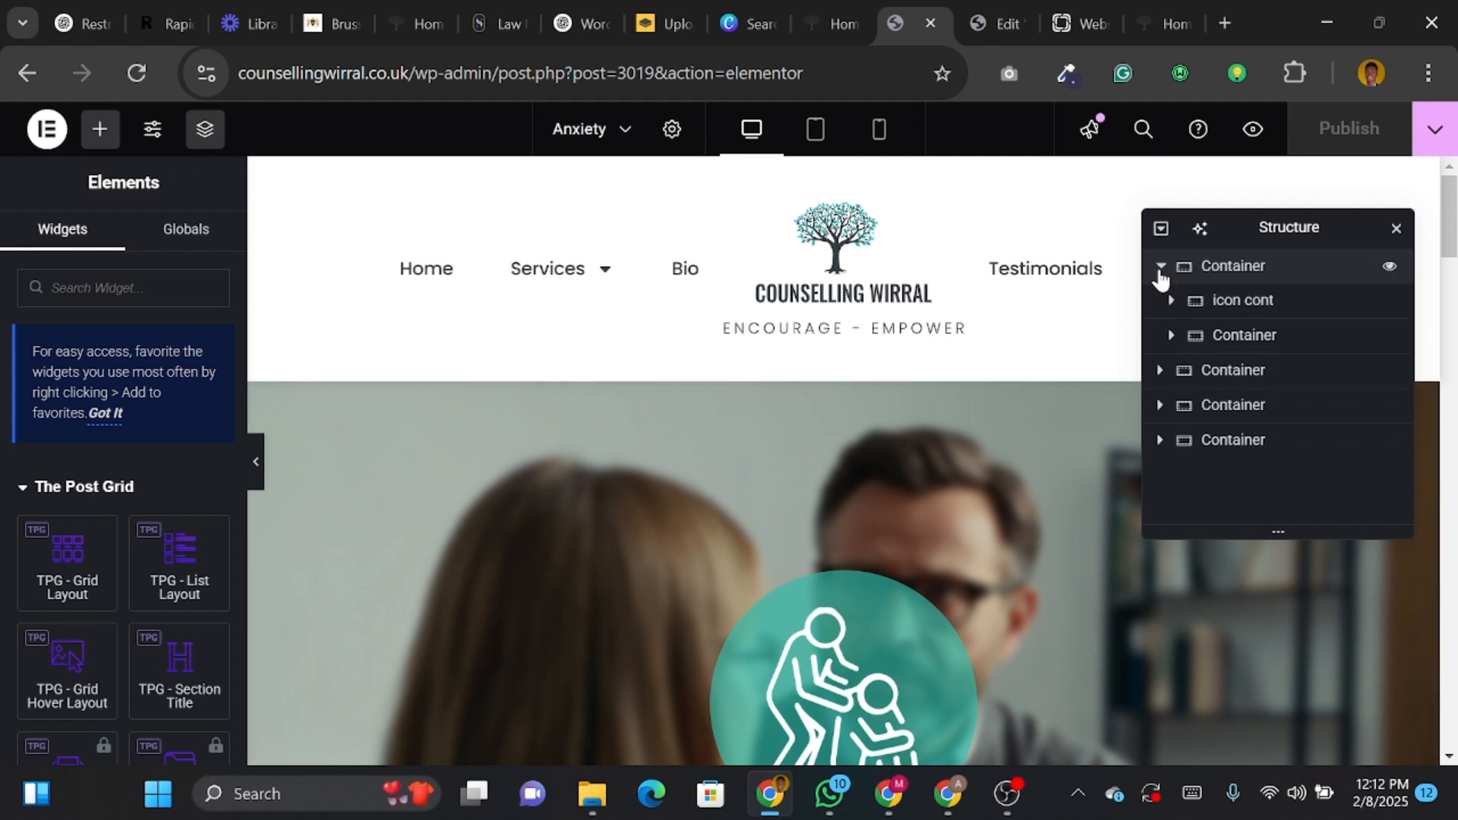
pyautogui.click(1211, 317)
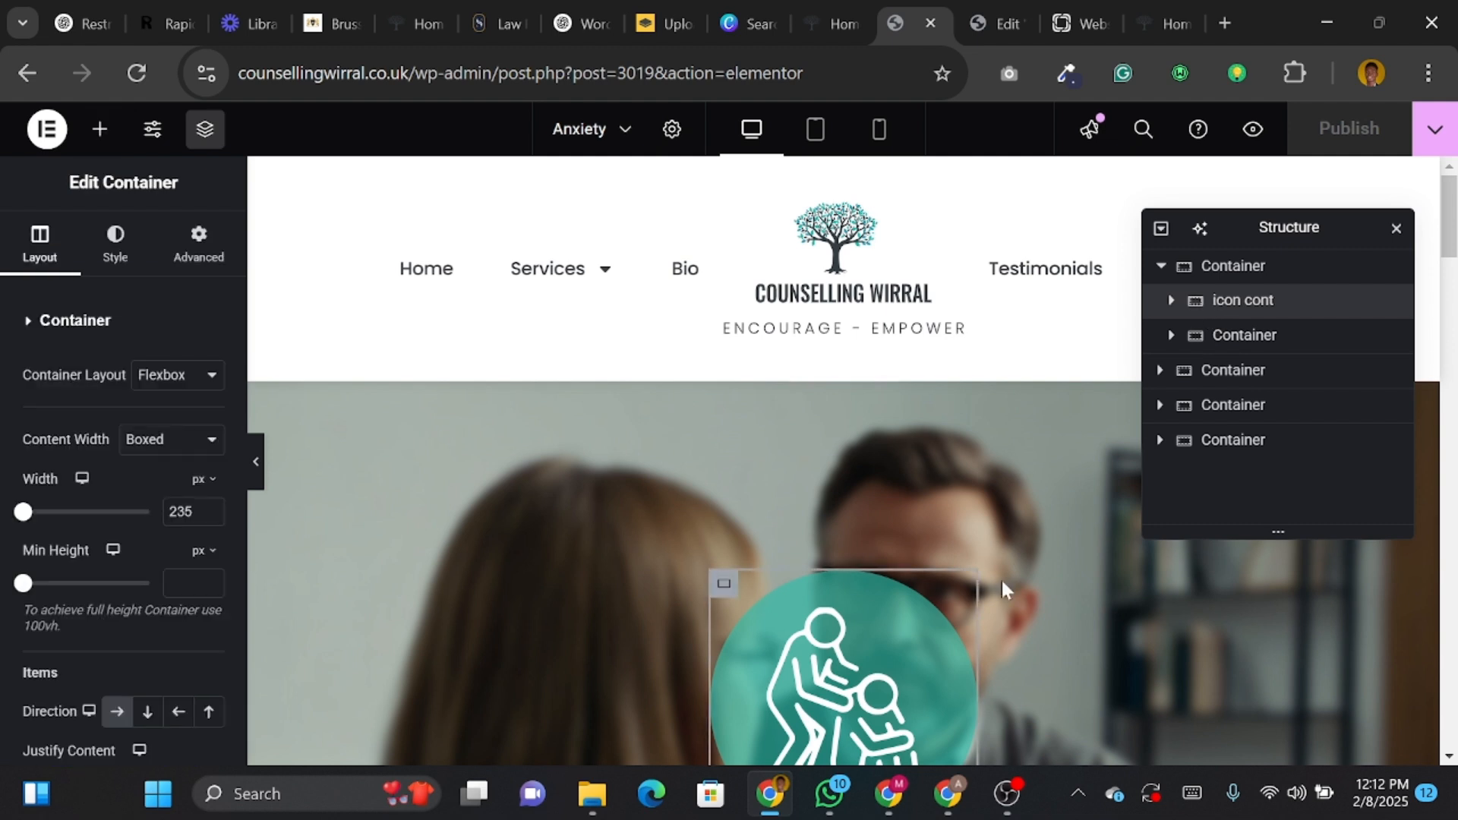
pyautogui.click(1161, 267)
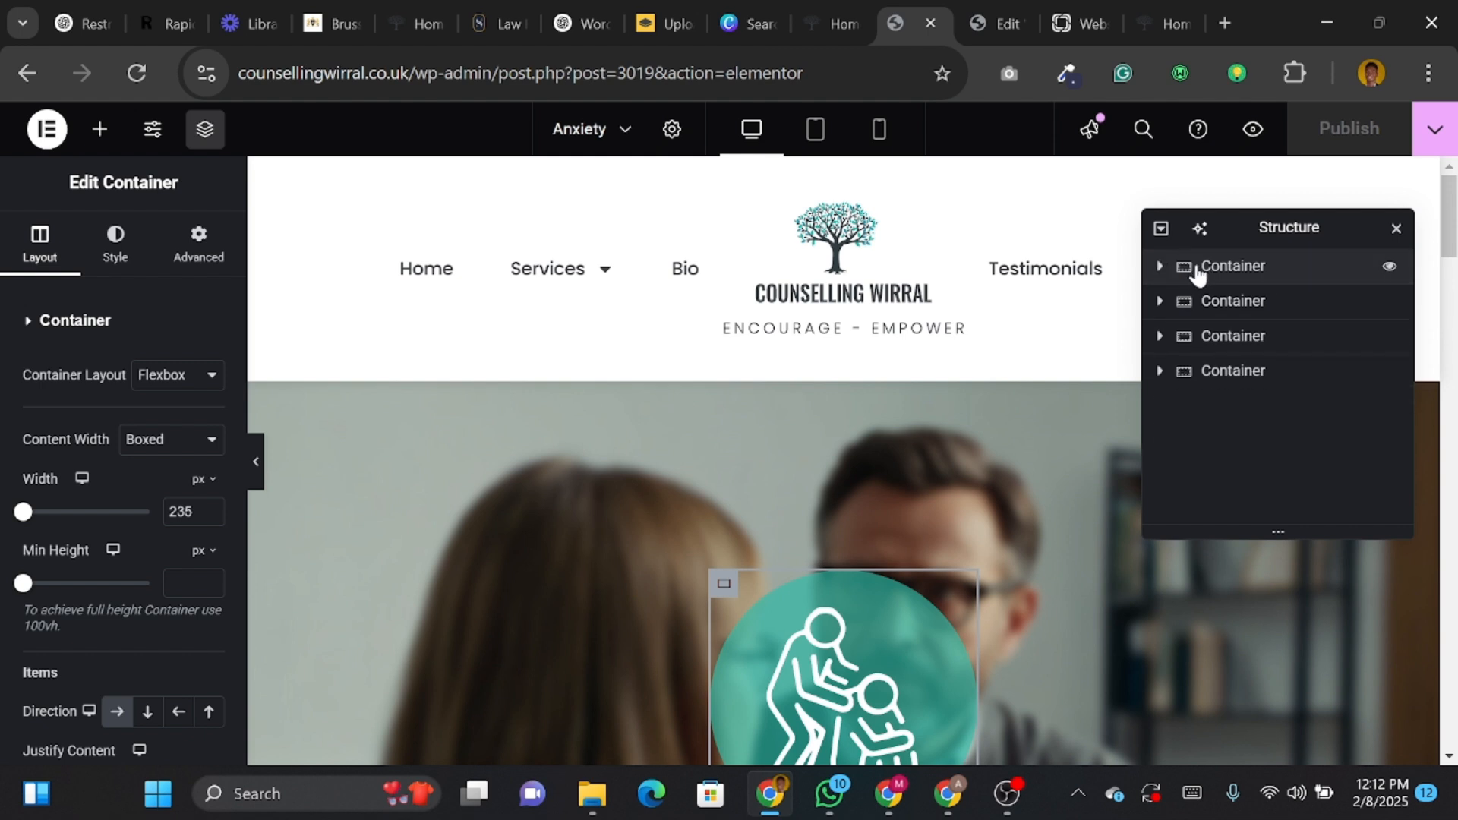
# Step: Add custom CSS to the first top-level container: selector{ position: sticky; position: -webkit-sticky; top: 0; }
pyautogui.click(1199, 269)
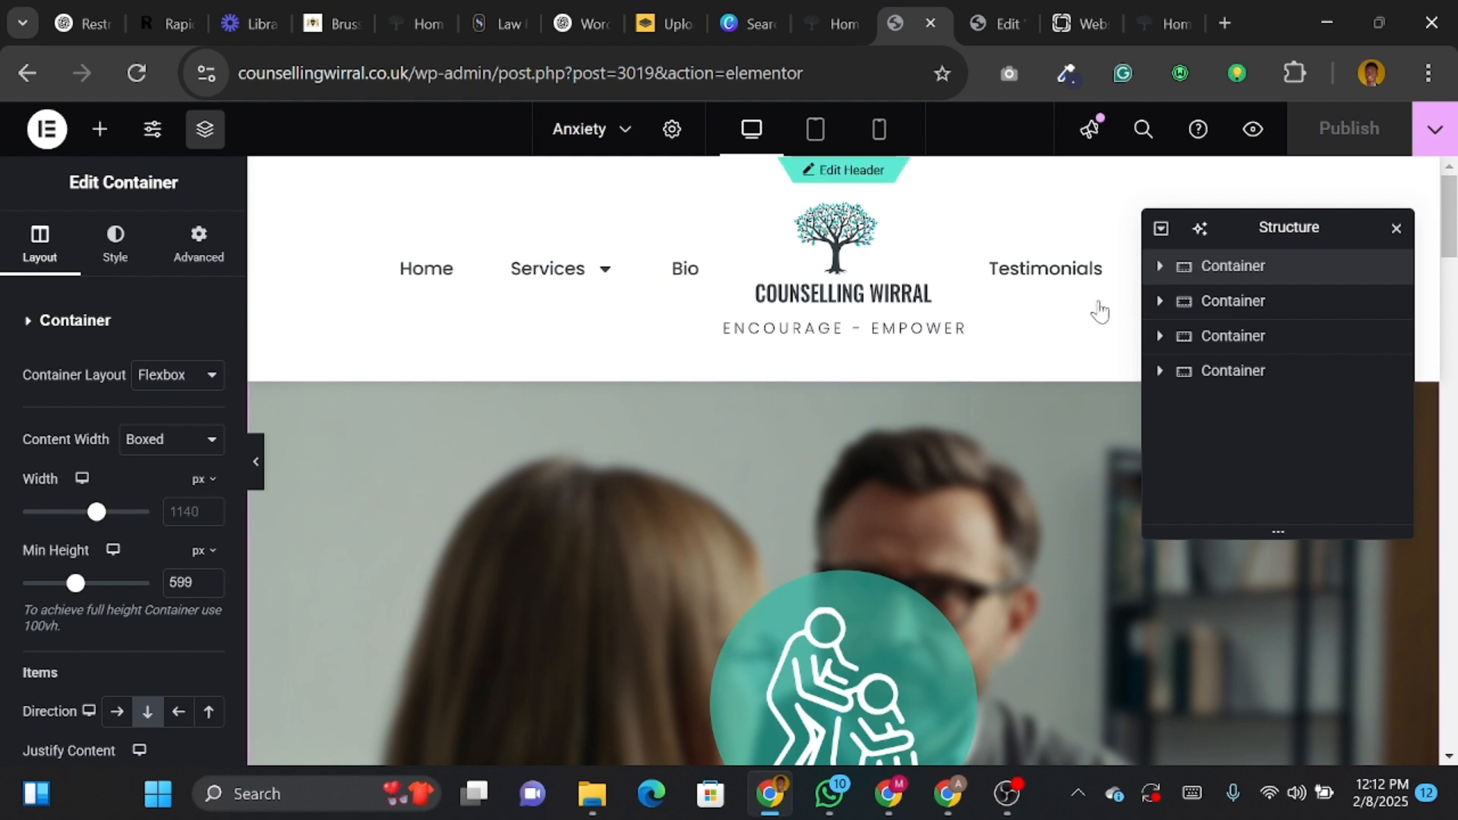
pyautogui.scroll(-3, 140, 621)
pyautogui.scroll(1, 139, 621)
pyautogui.scroll(2, 140, 621)
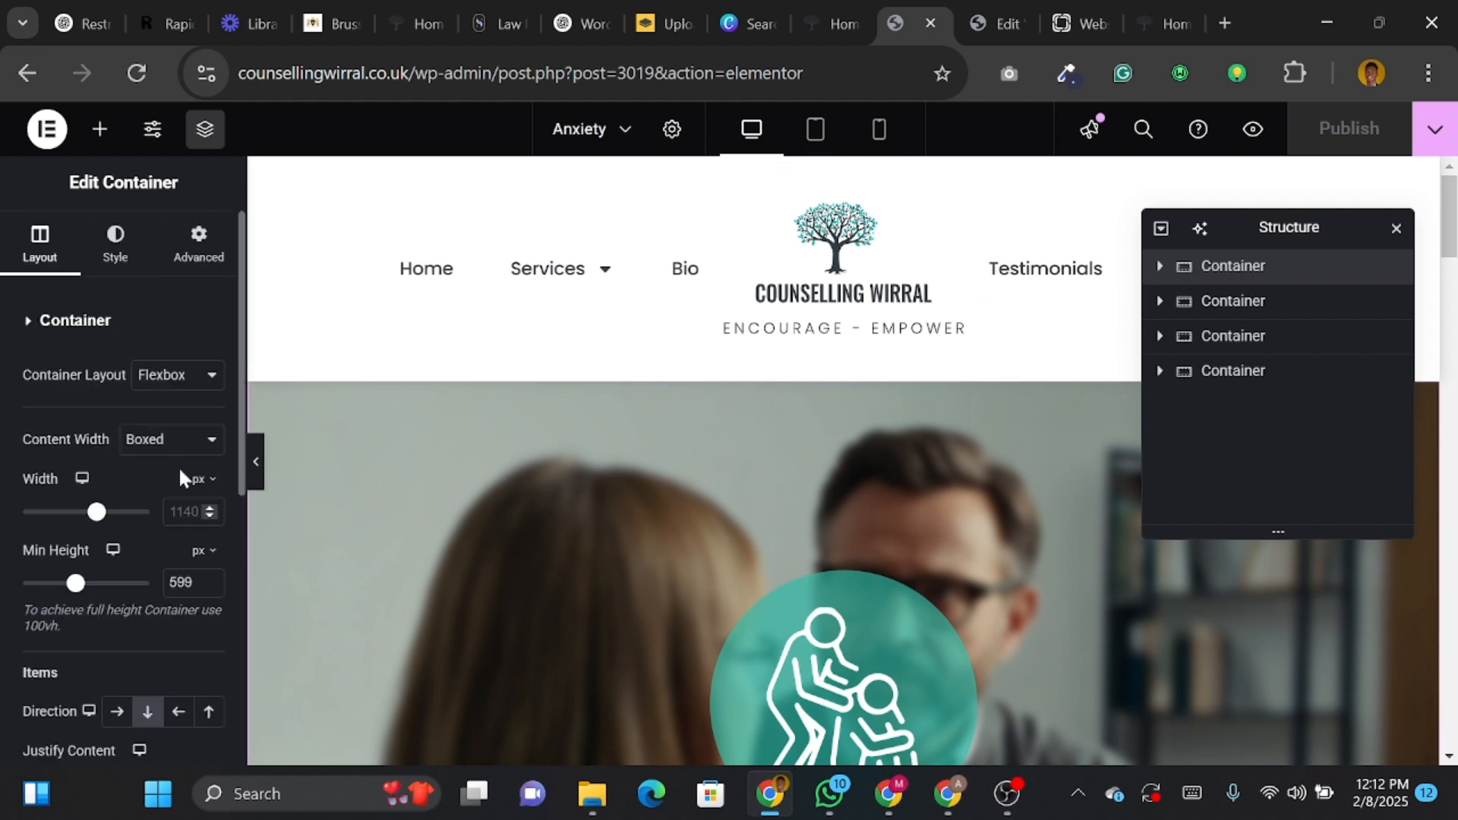
pyautogui.click(197, 259)
pyautogui.scroll(-6, 161, 421)
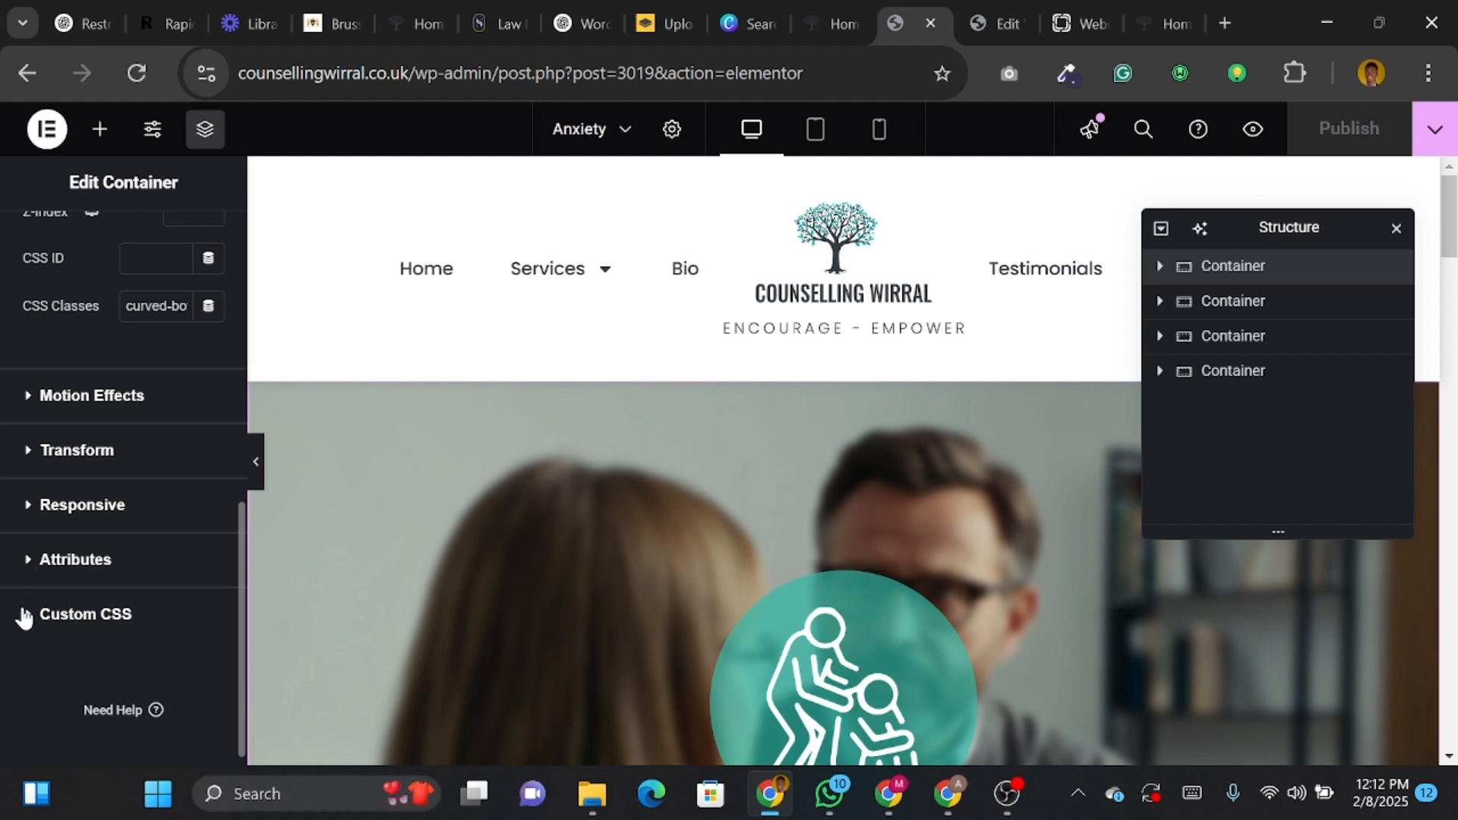
pyautogui.click(23, 619)
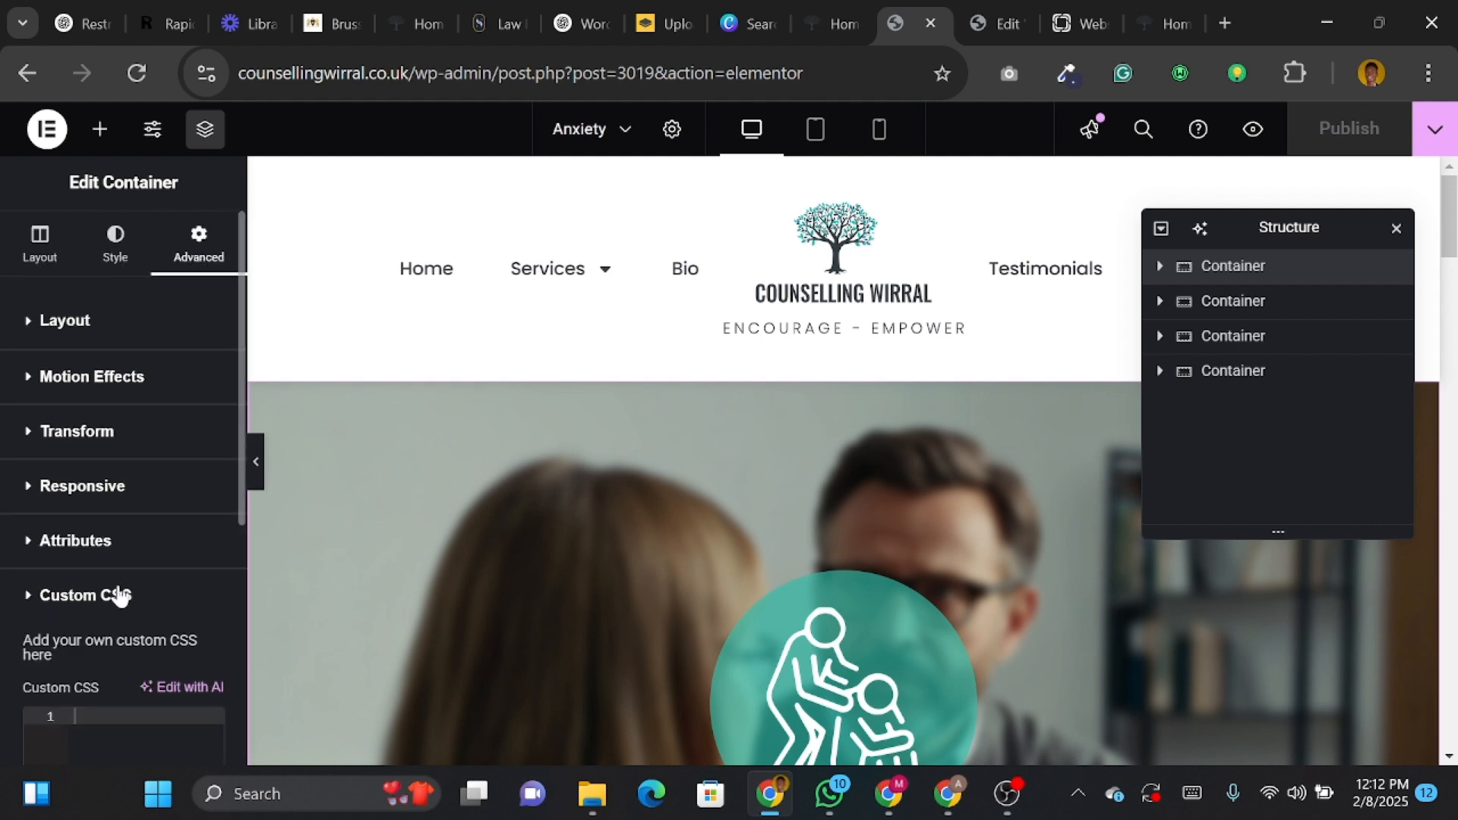
pyautogui.scroll(-3, 117, 596)
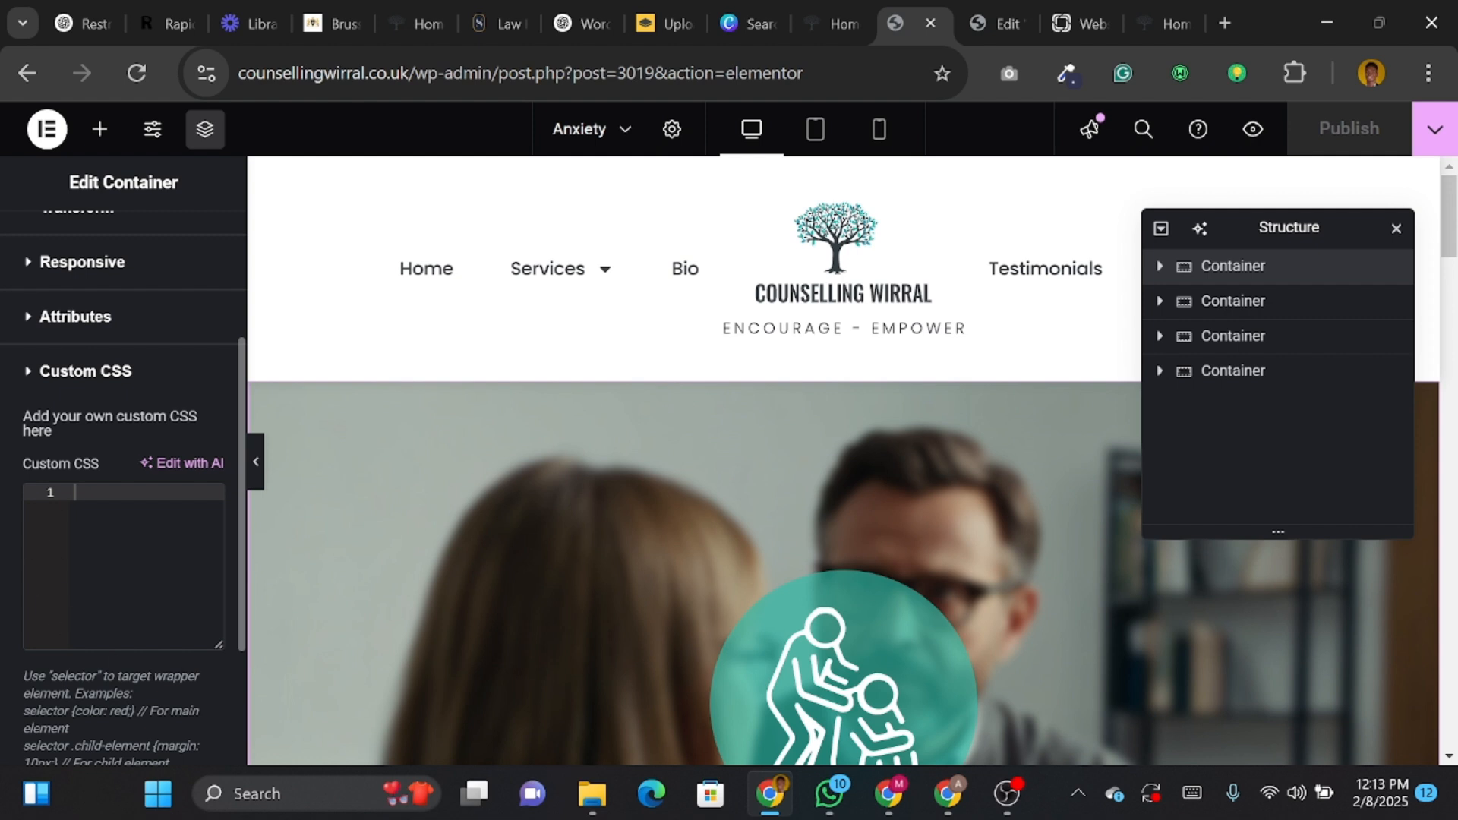
pyautogui.scroll(-1, 123, 456)
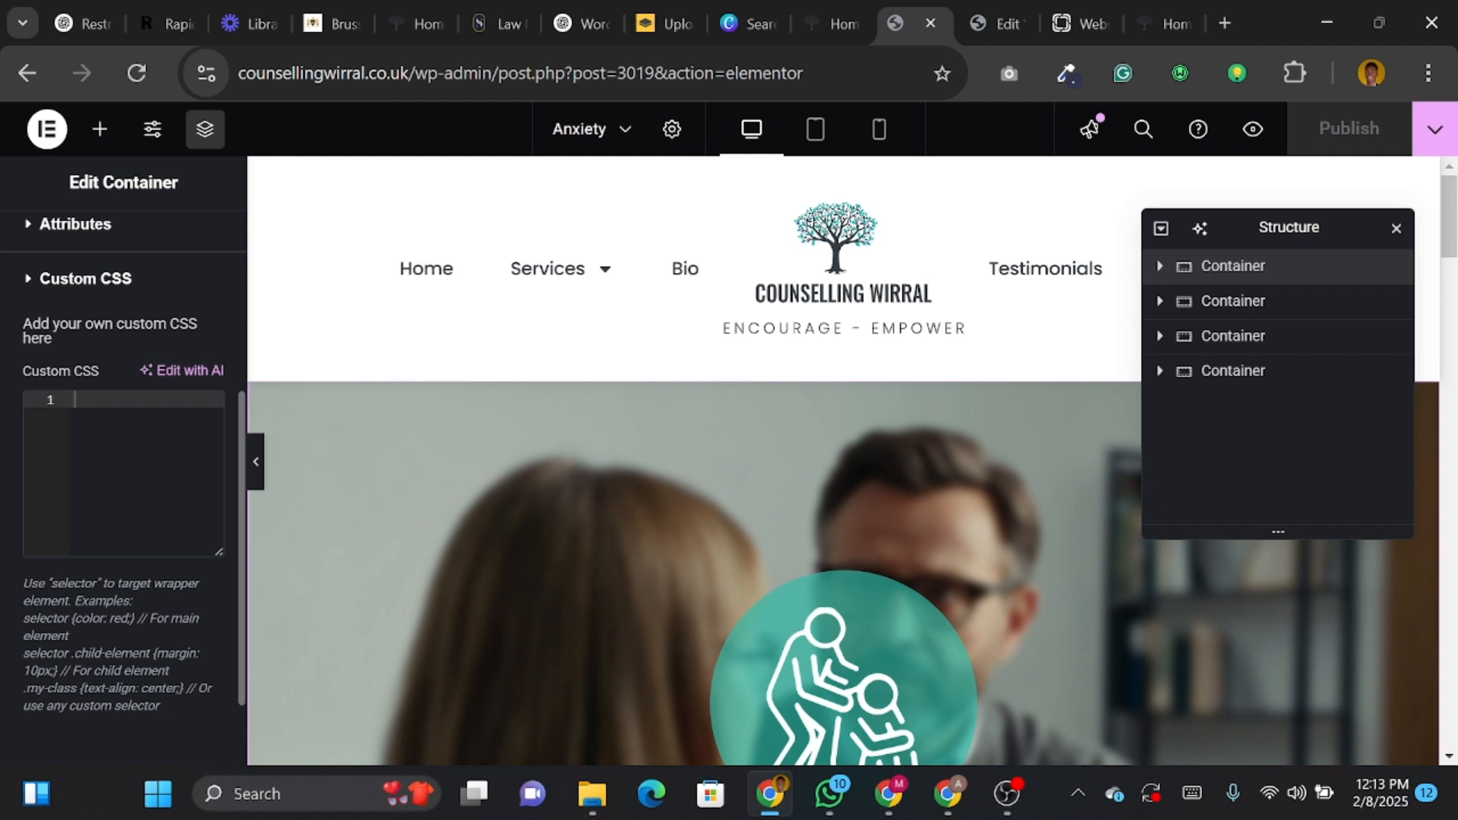
pyautogui.scroll(-1, 139, 583)
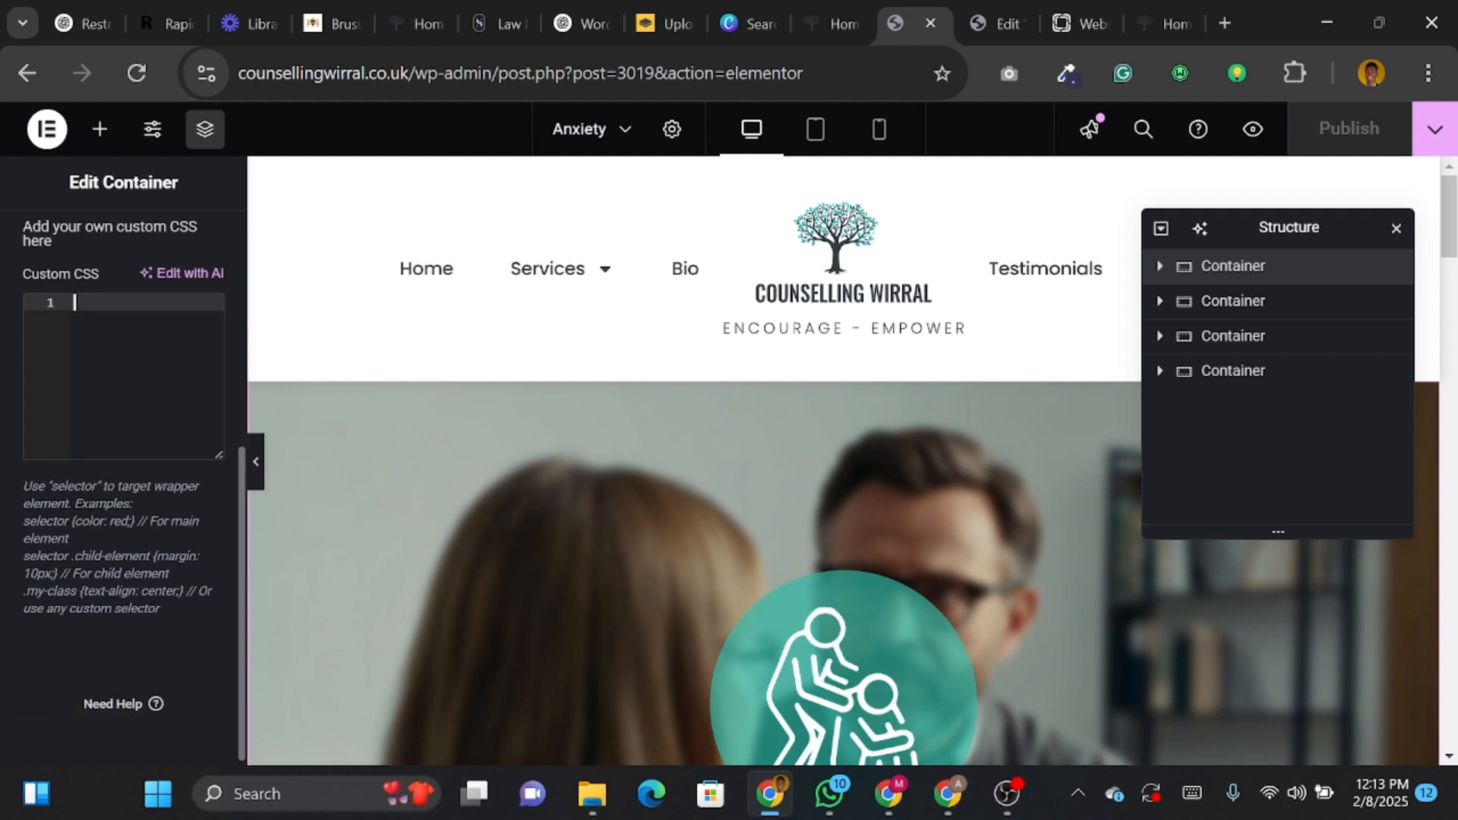
pyautogui.write('selector{     position: sticky;     position: -webkit-sticky;     top: 0; }')
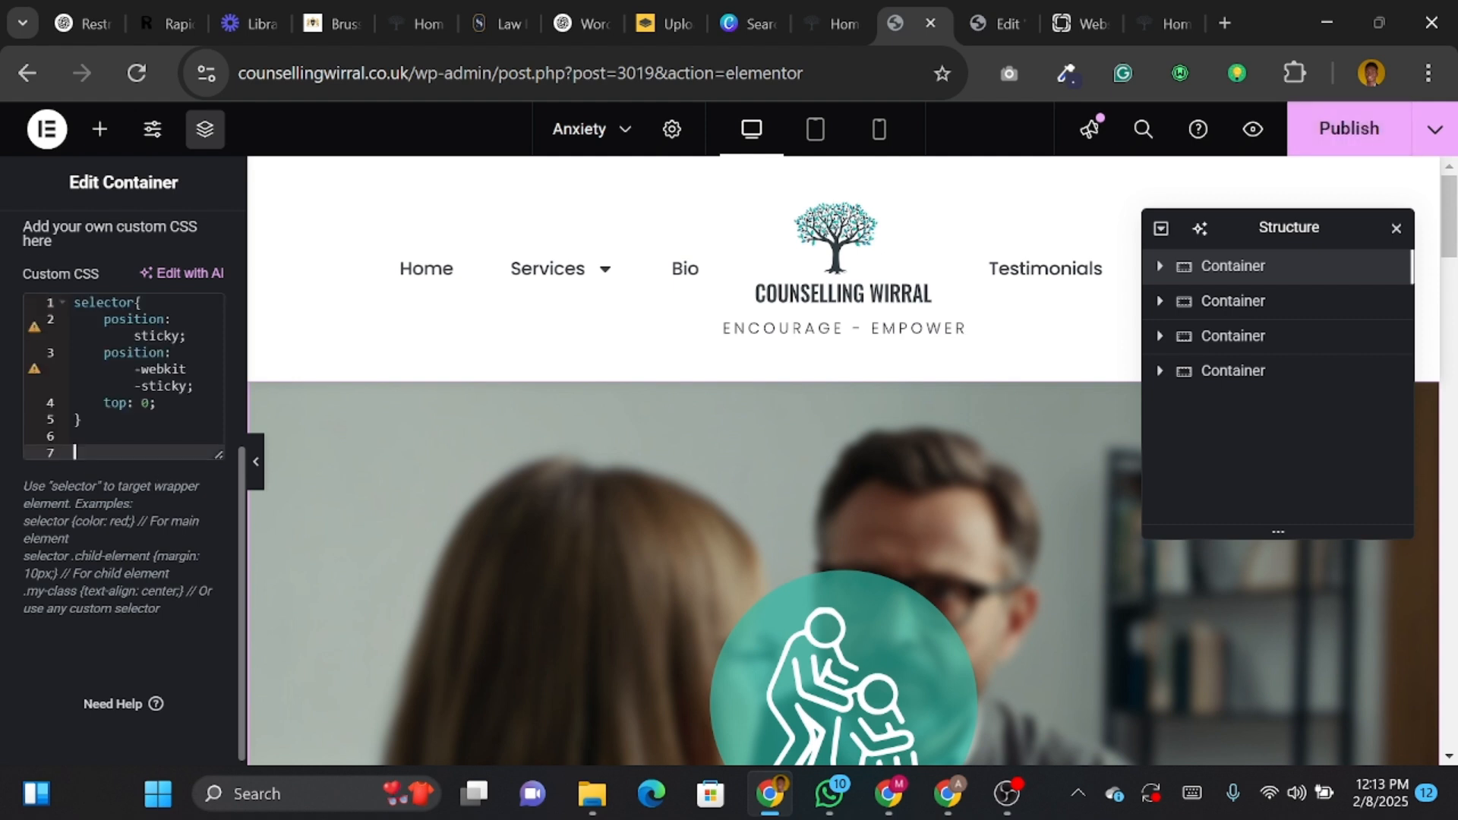
# Step: Check the -webkit-sticky and top rules in the hero container's custom CSS and publish the Anxiety page
pyautogui.scroll(1, 134, 489)
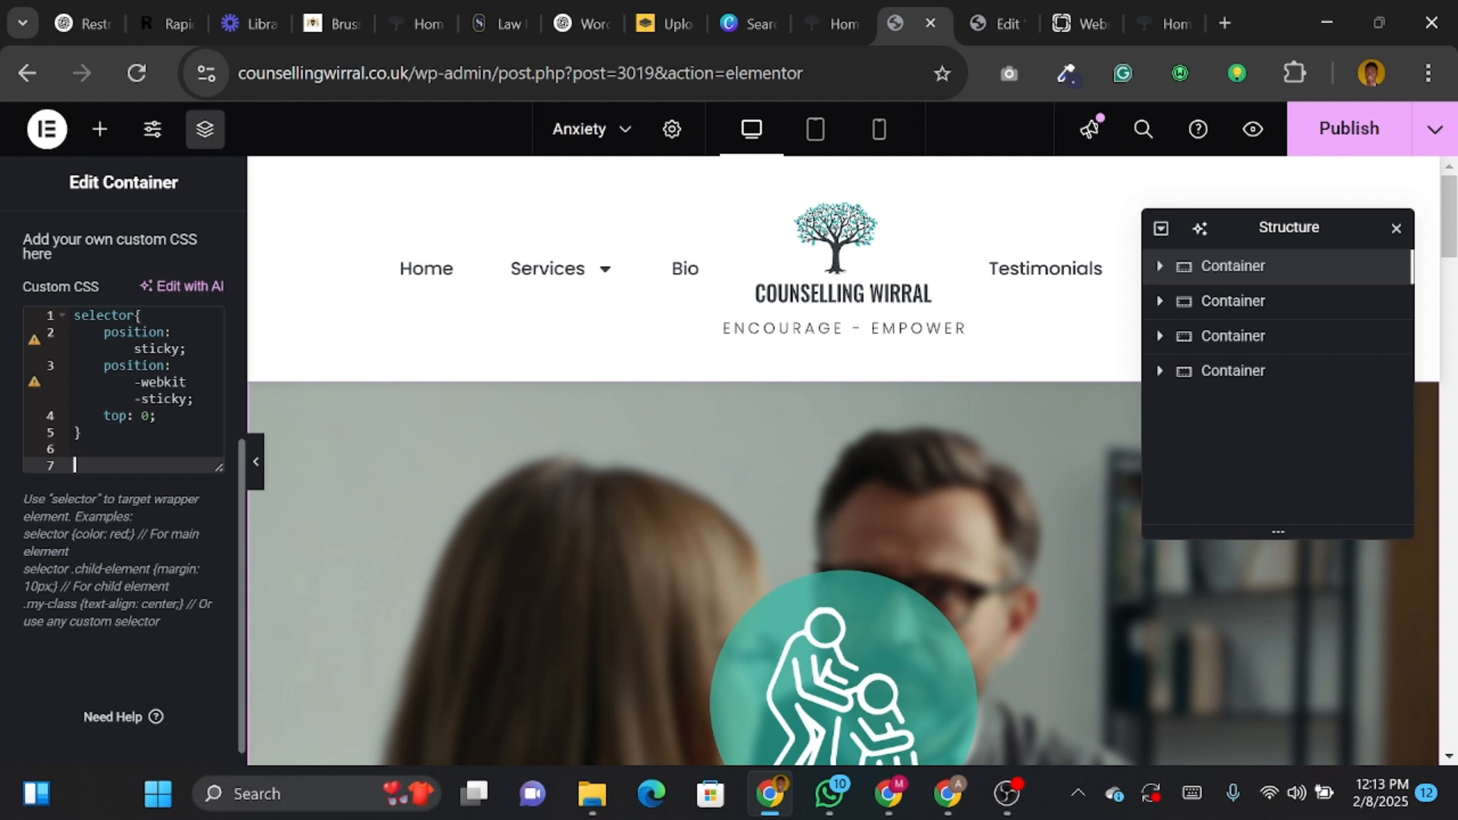
pyautogui.moveTo(133, 382); pyautogui.dragTo(187, 399)
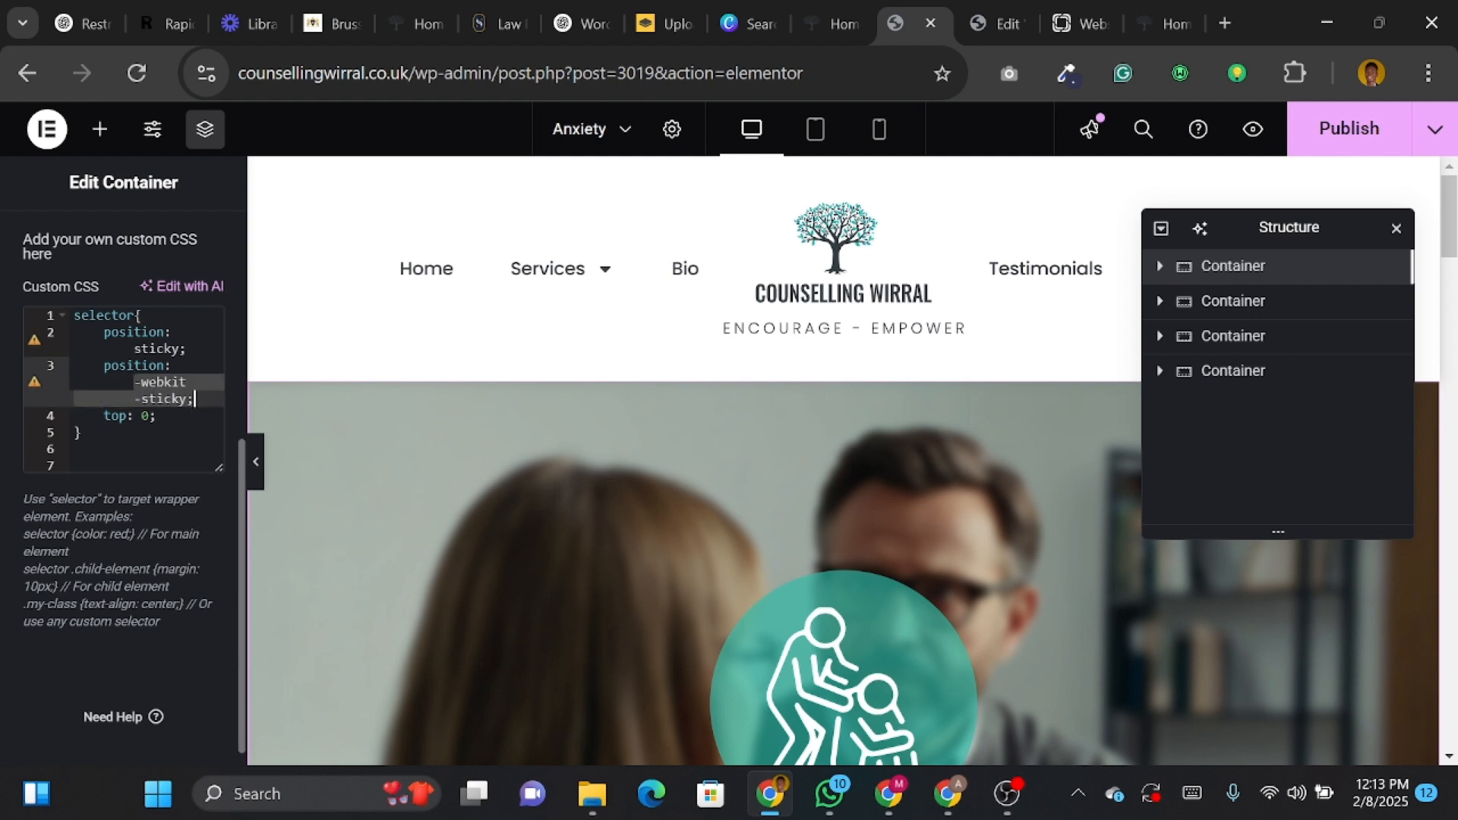
pyautogui.click(122, 432)
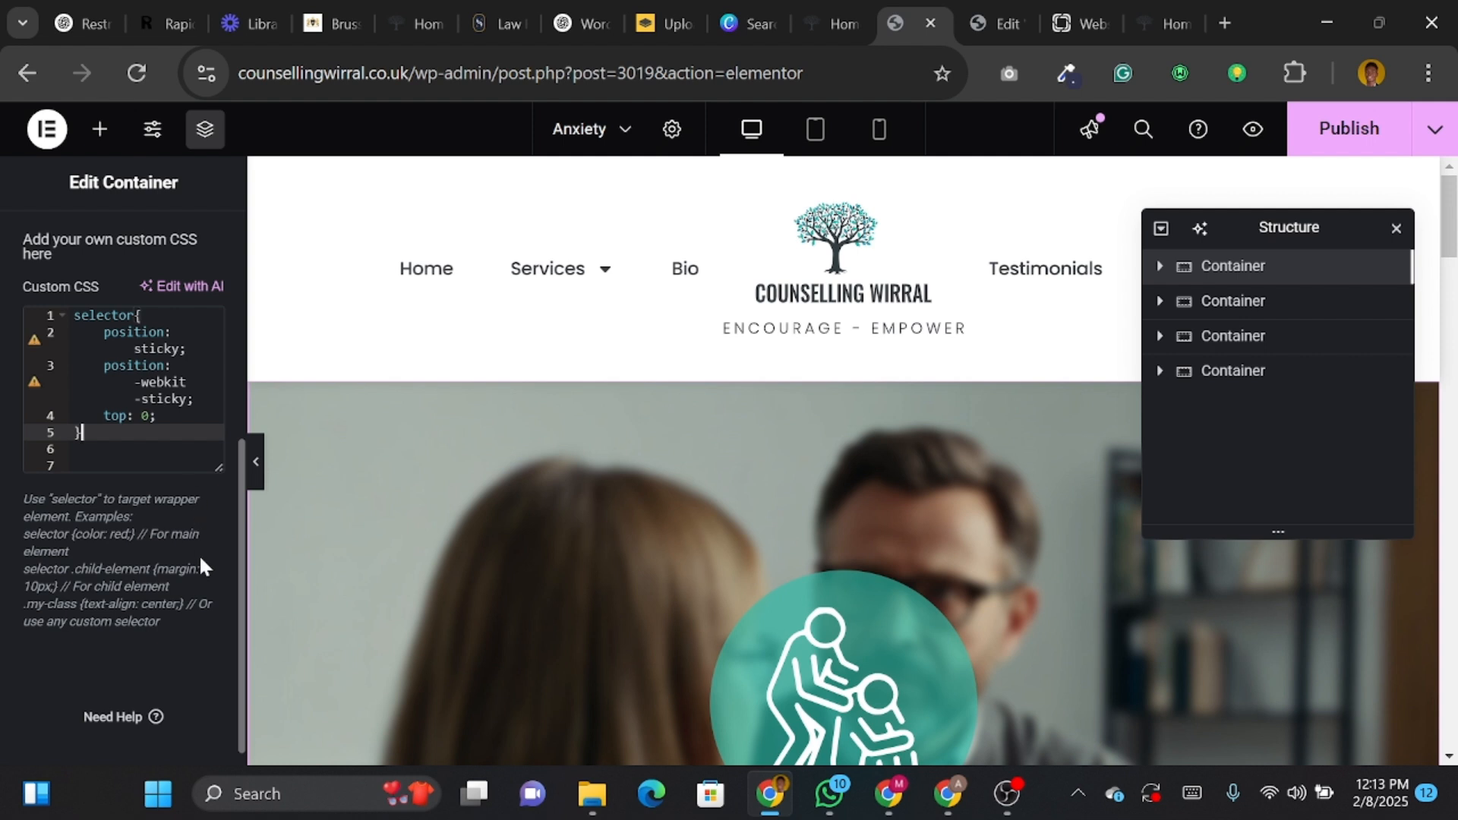
pyautogui.scroll(1, 199, 561)
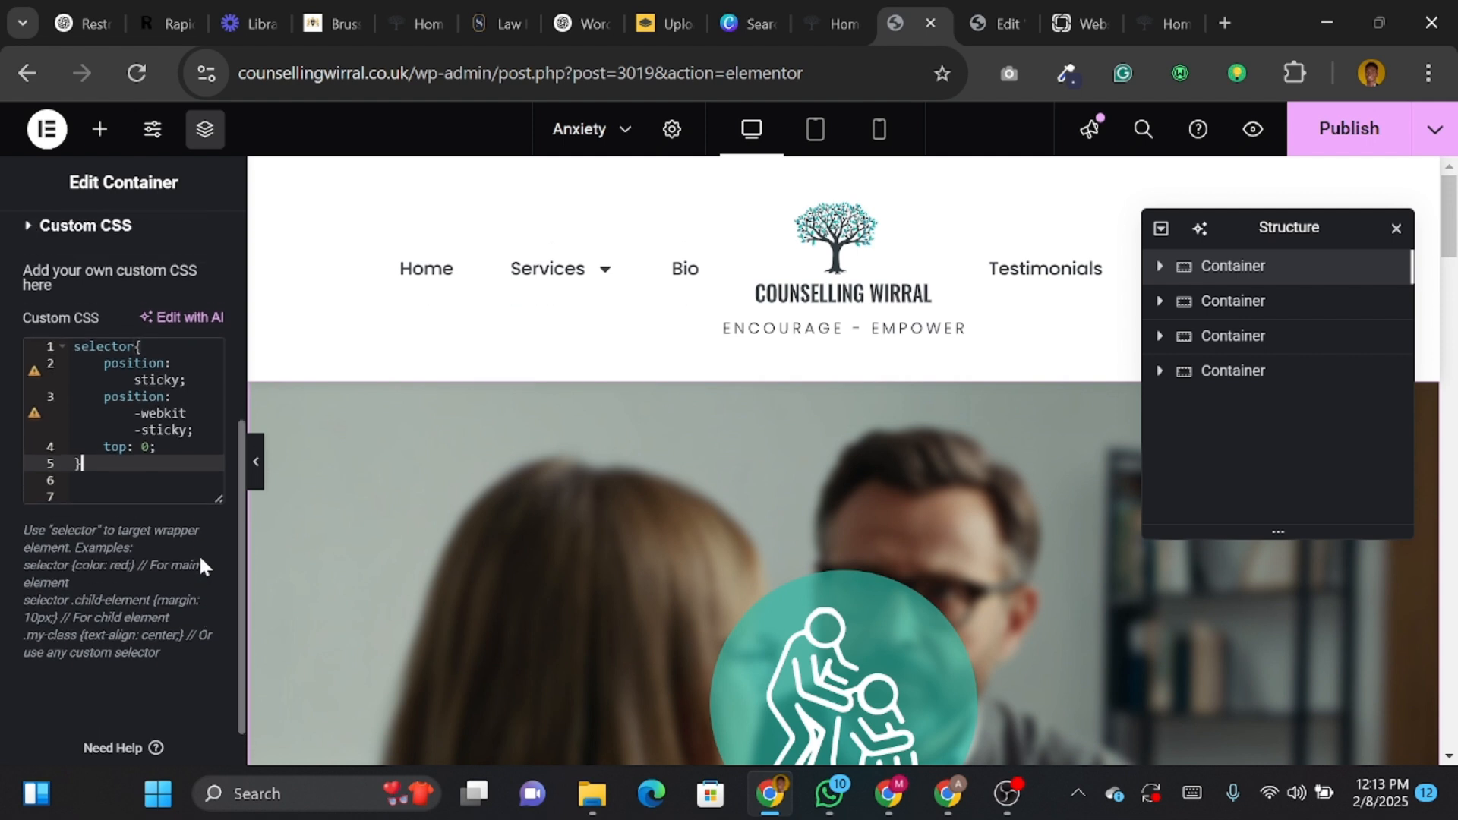
pyautogui.click(136, 452)
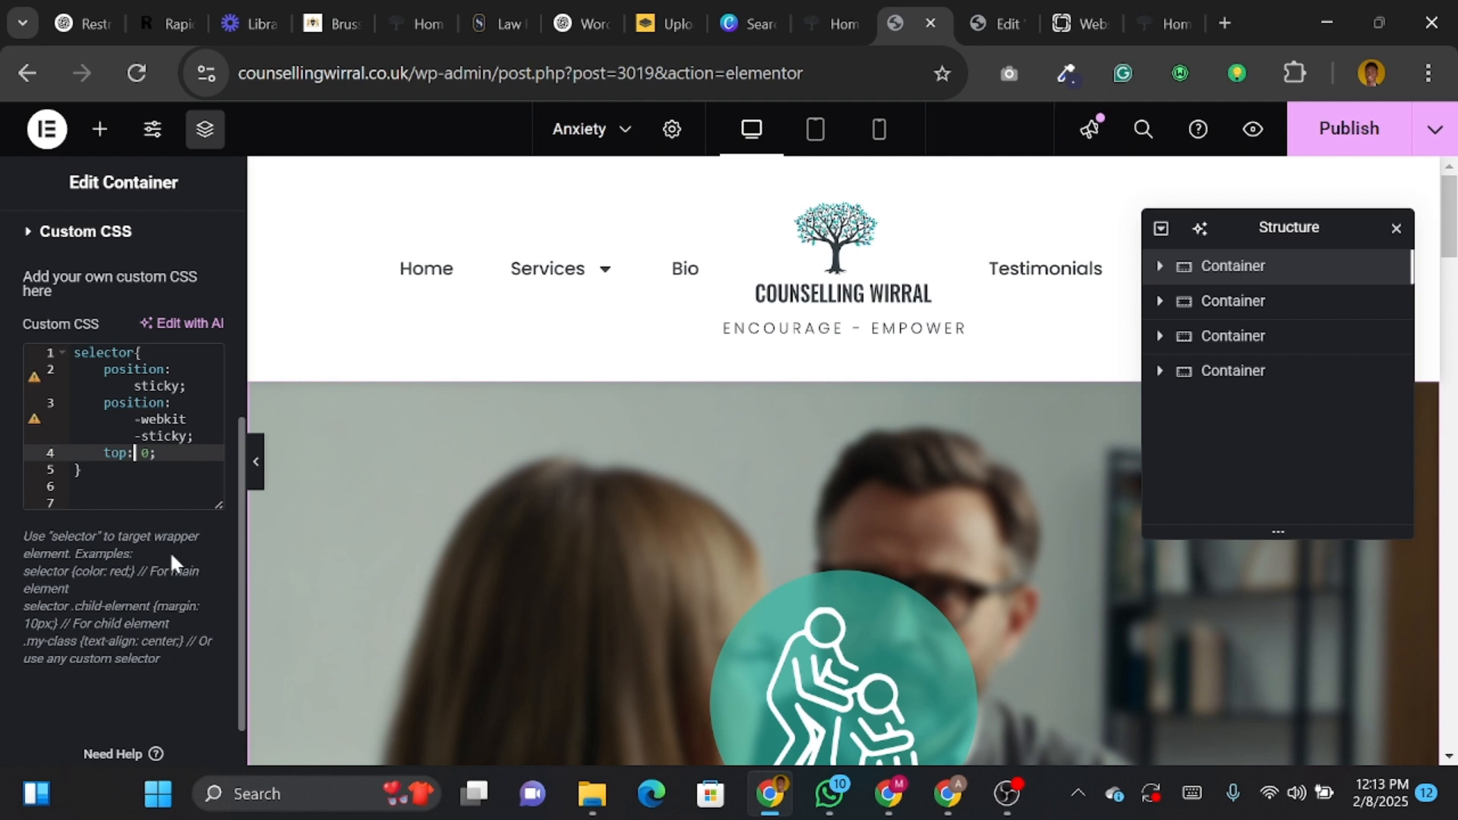
pyautogui.scroll(-2, 171, 562)
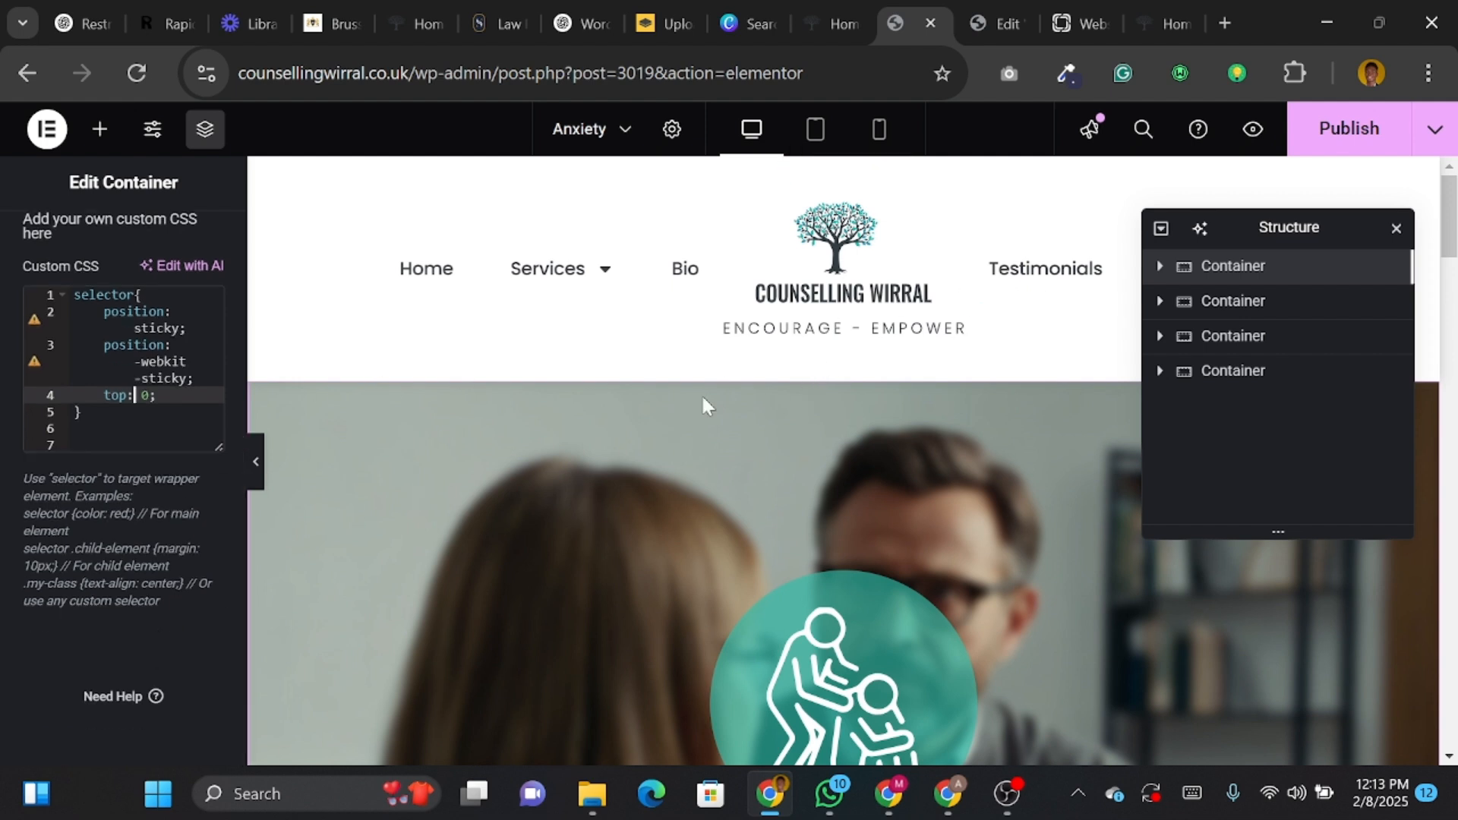
pyautogui.click(1327, 149)
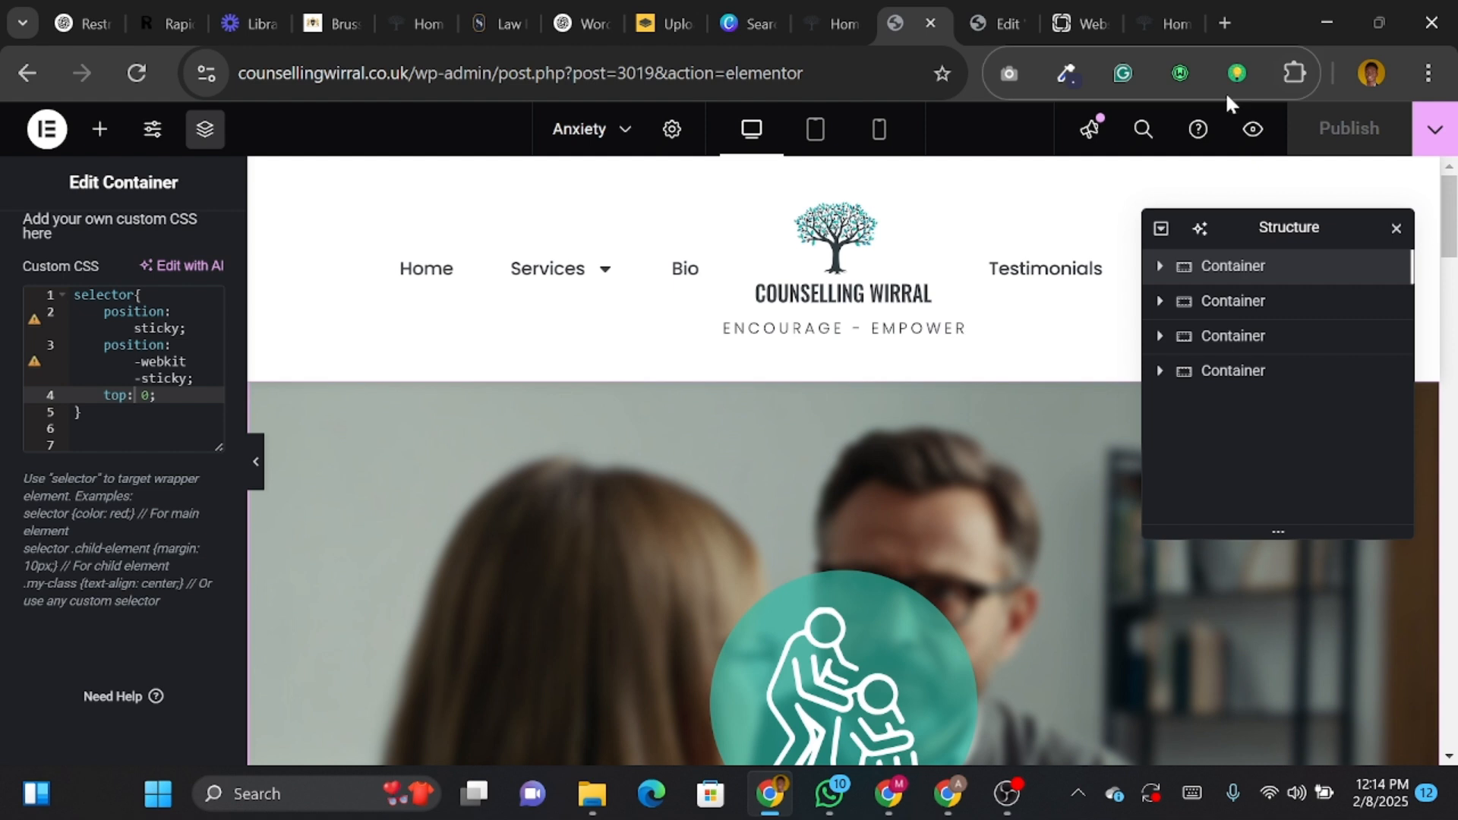
# Step: Preview the Anxiety page and examine how the hero section and the text sections below it scroll beneath the header
pyautogui.click(1252, 130)
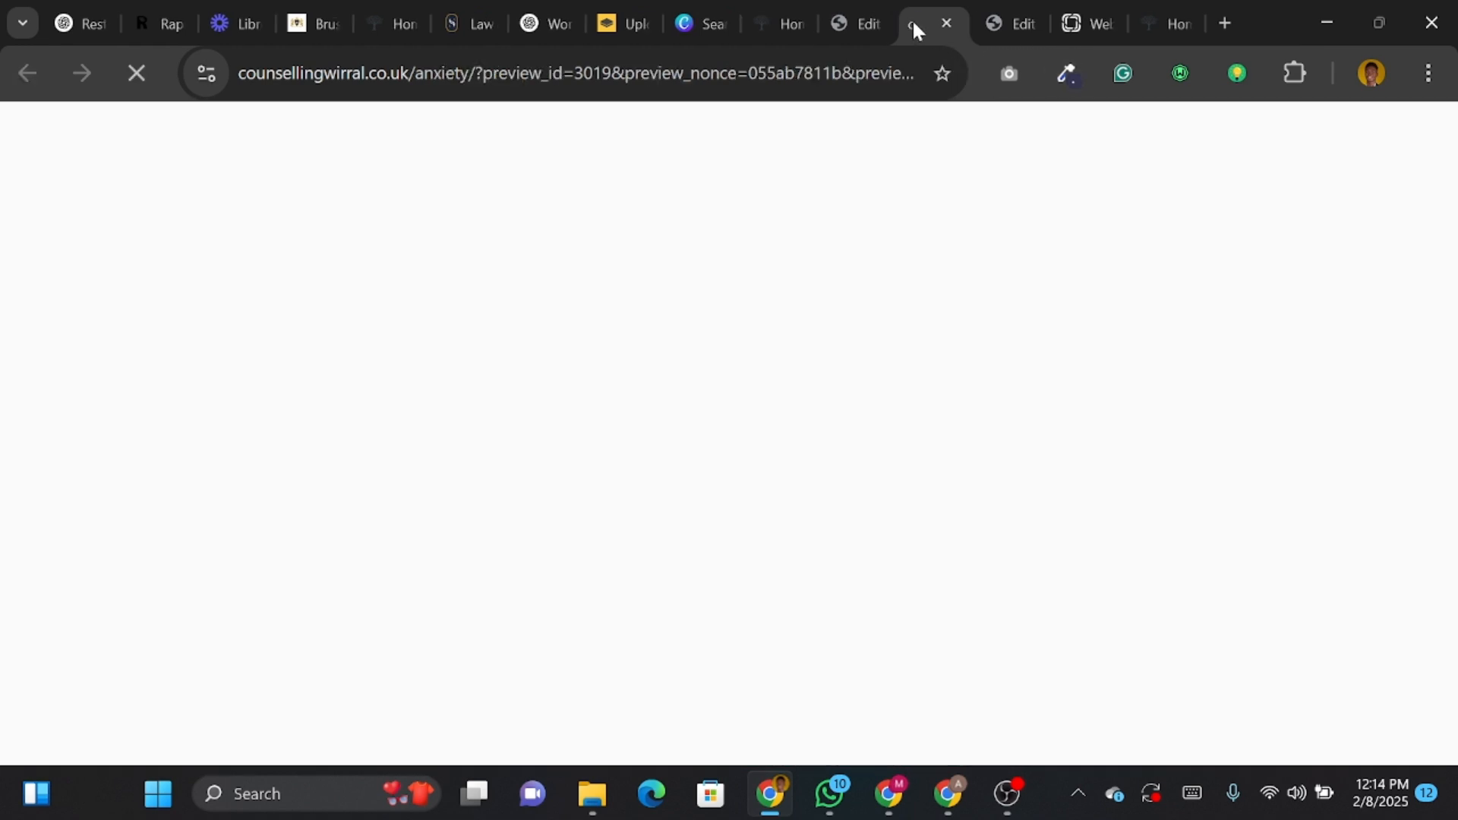
pyautogui.scroll(-5, 795, 495)
pyautogui.scroll(5, 795, 495)
pyautogui.scroll(-1, 917, 494)
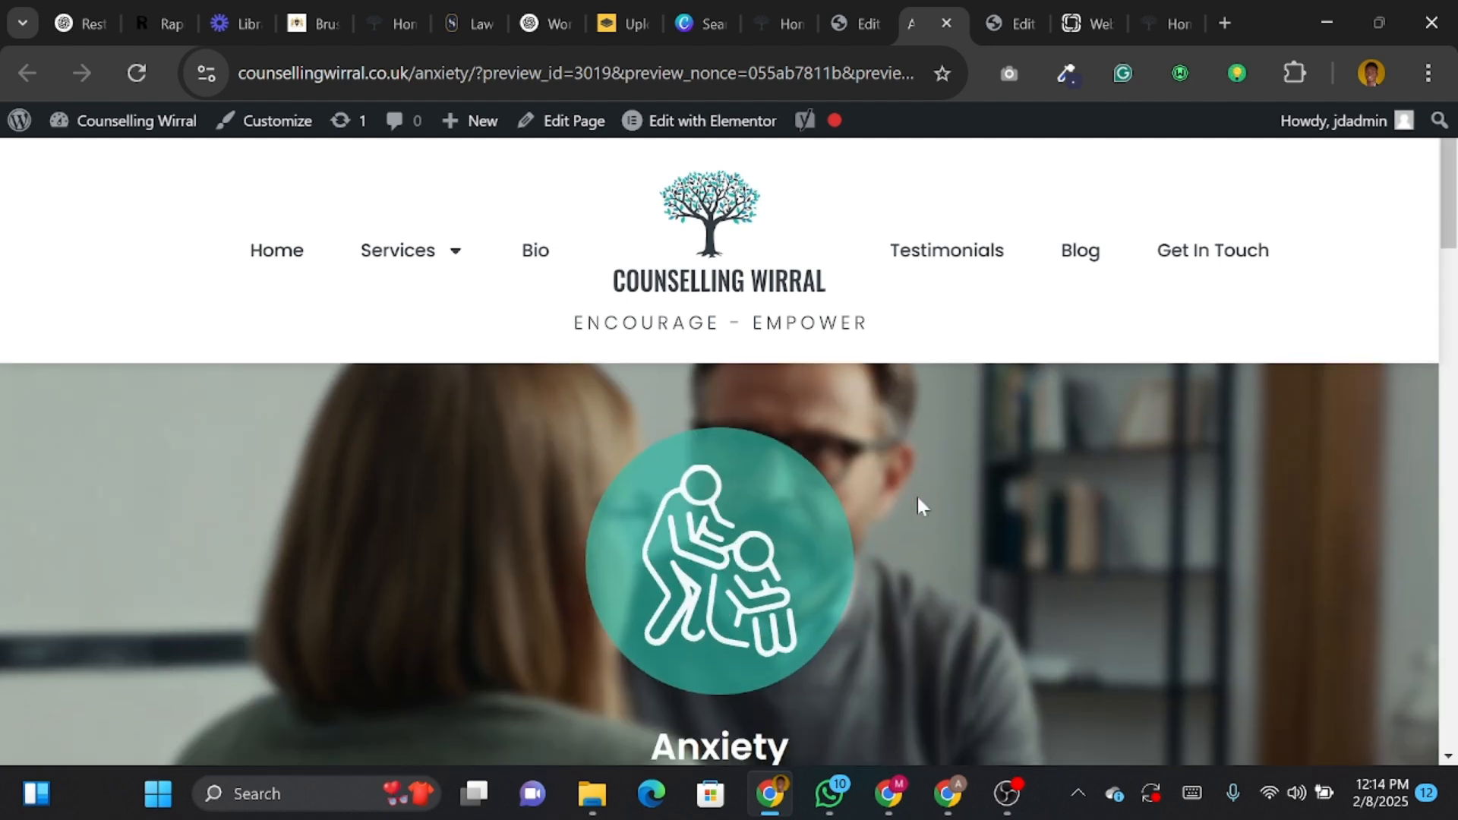
pyautogui.scroll(-2, 917, 493)
pyautogui.scroll(4, 917, 501)
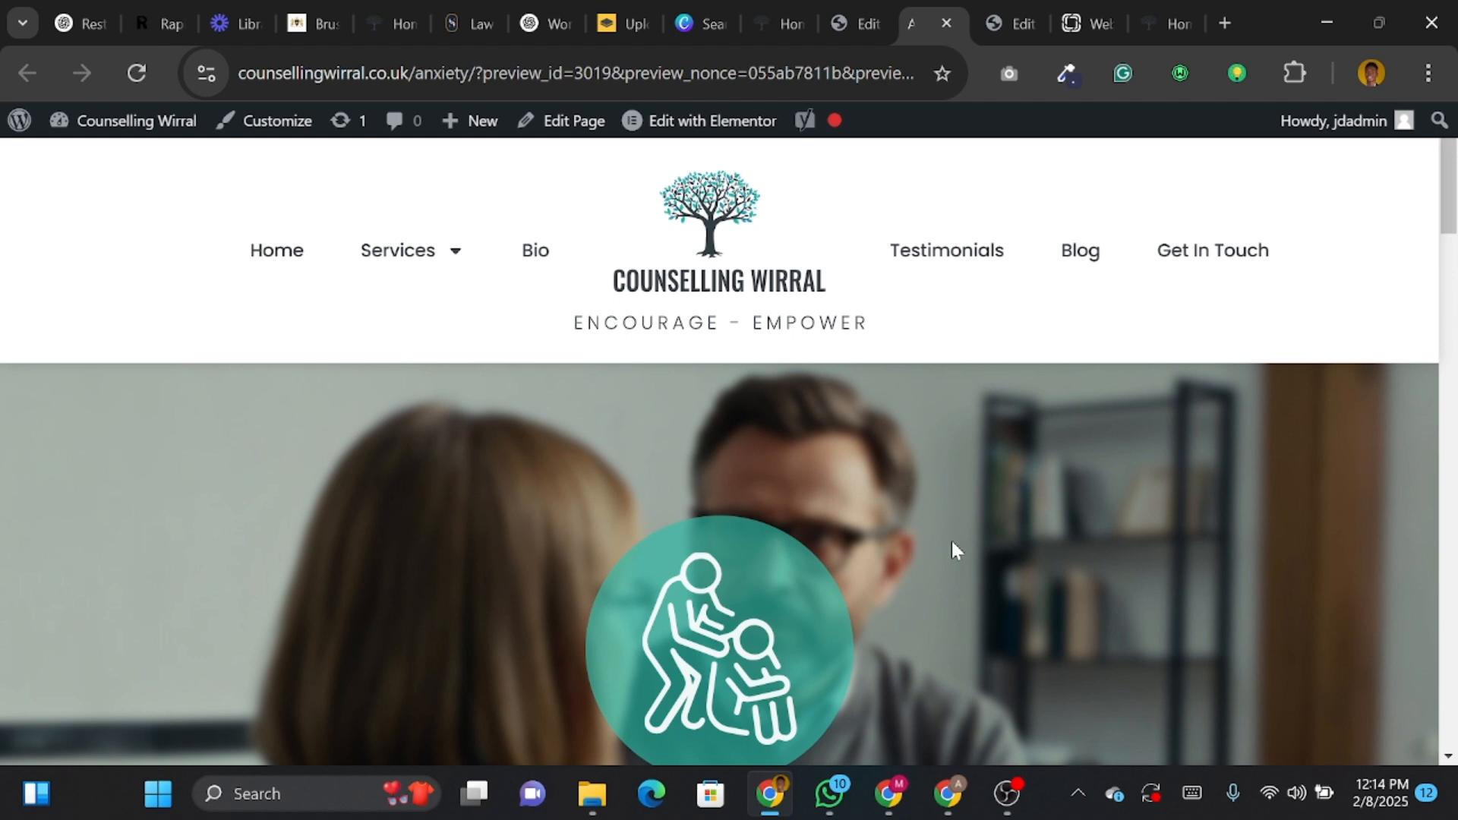
pyautogui.scroll(-3, 952, 542)
pyautogui.scroll(-4, 952, 542)
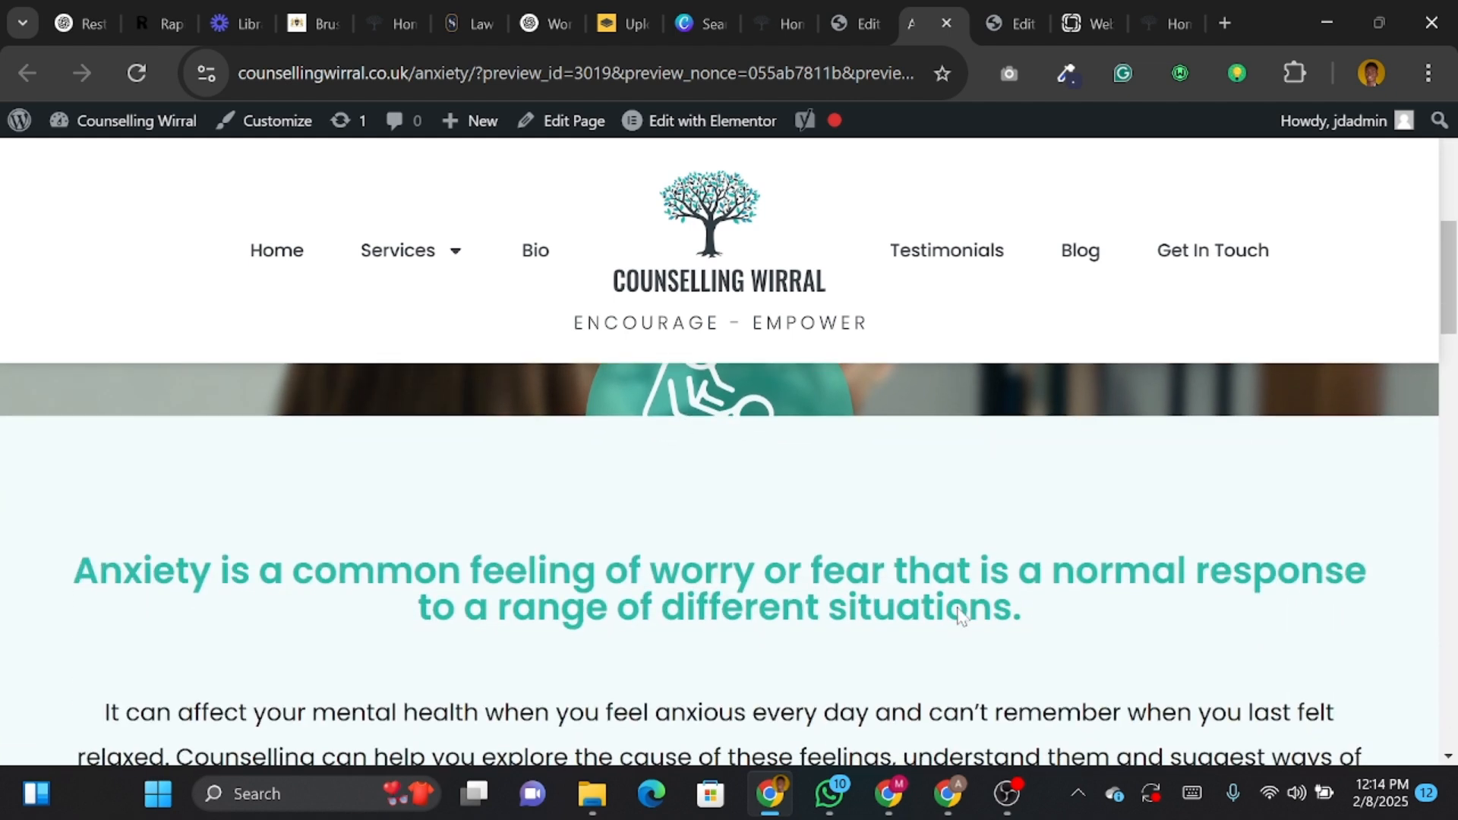
pyautogui.scroll(-13, 958, 615)
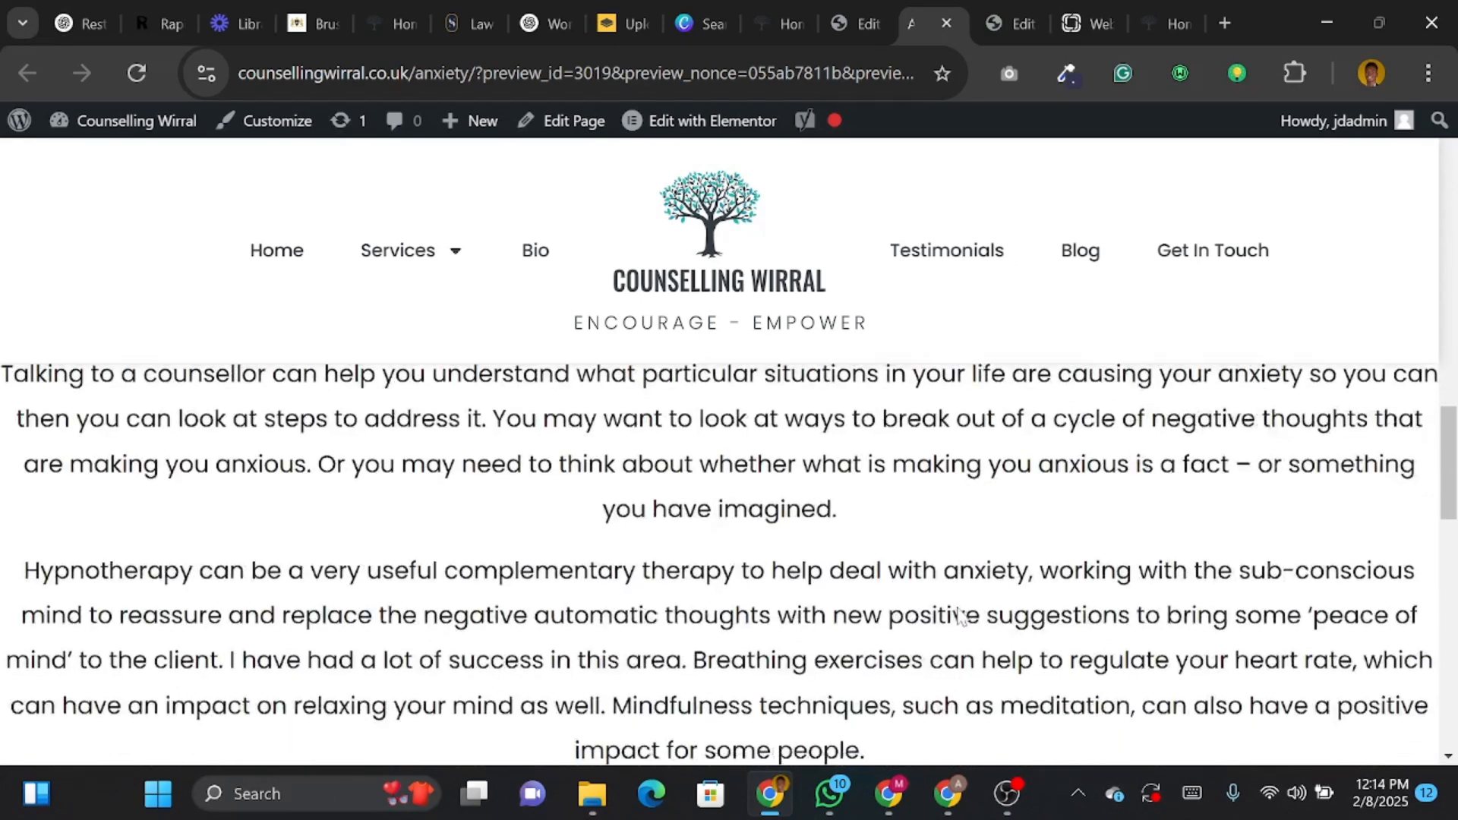
pyautogui.scroll(17, 958, 613)
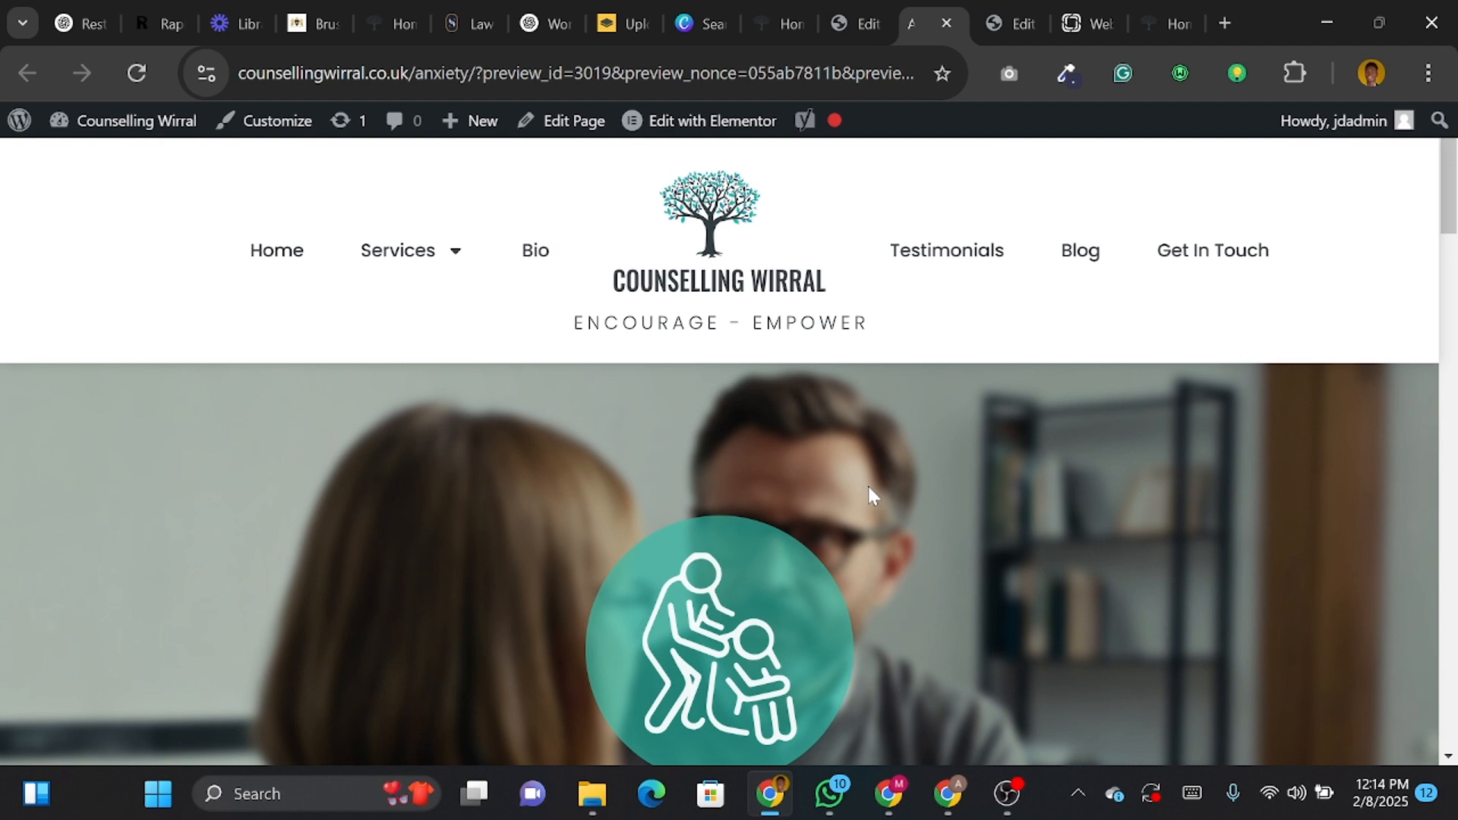
# Step: Compare the hero image's position with the header's logo area while scrolling near the start of the previewed page
pyautogui.scroll(-3, 867, 486)
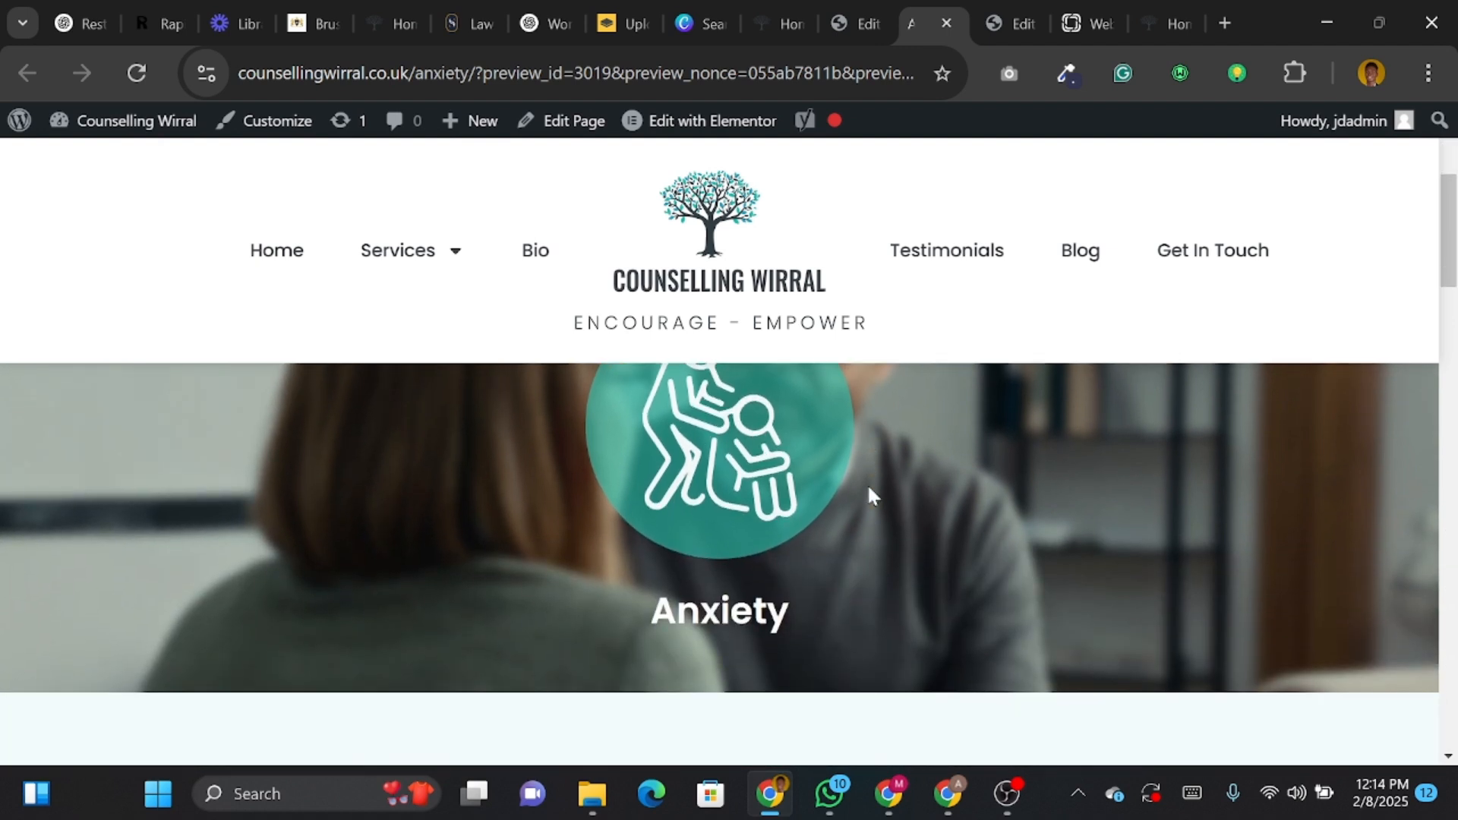
pyautogui.scroll(3, 867, 486)
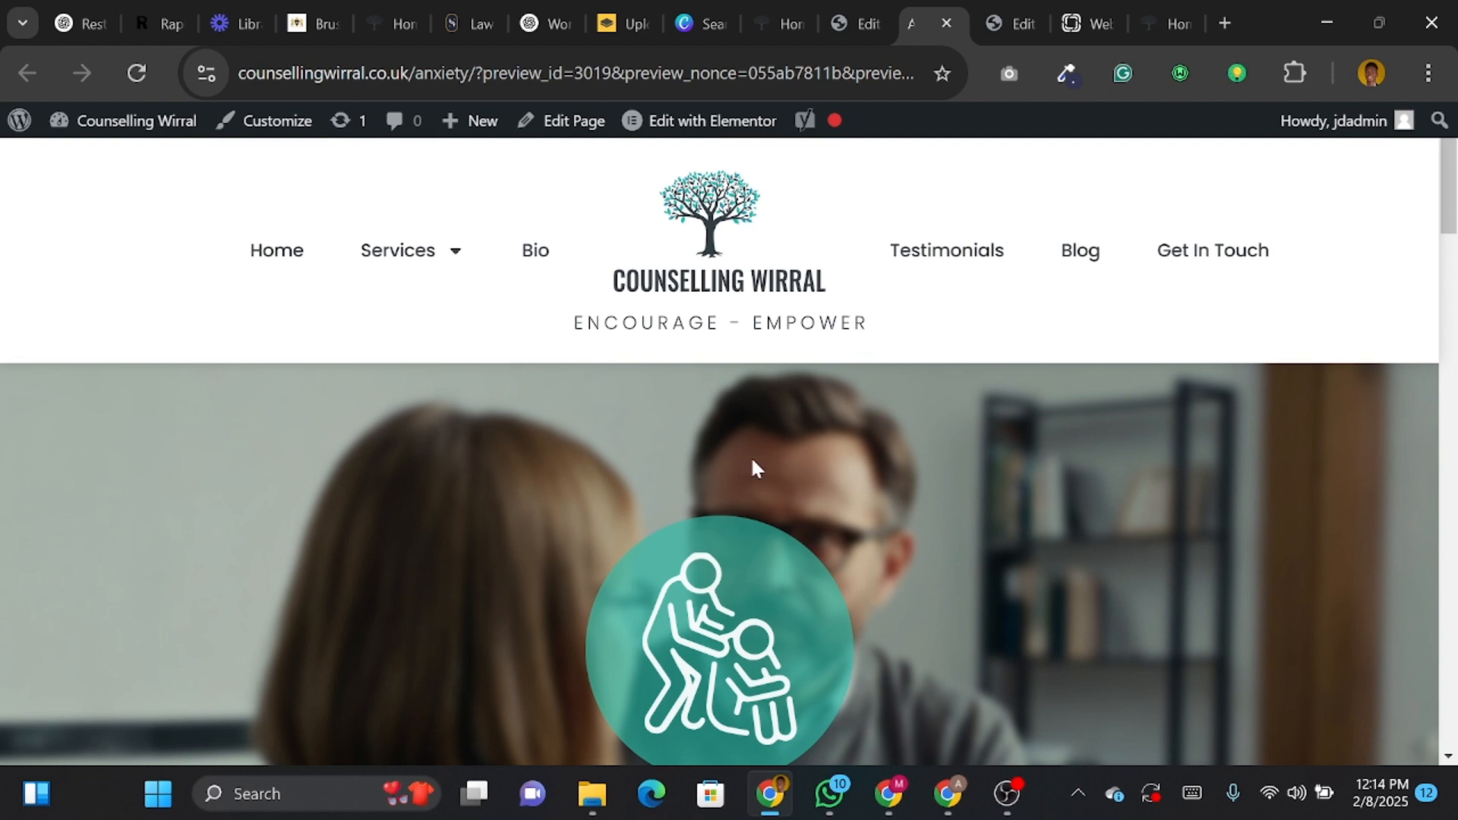
pyautogui.scroll(-3, 913, 513)
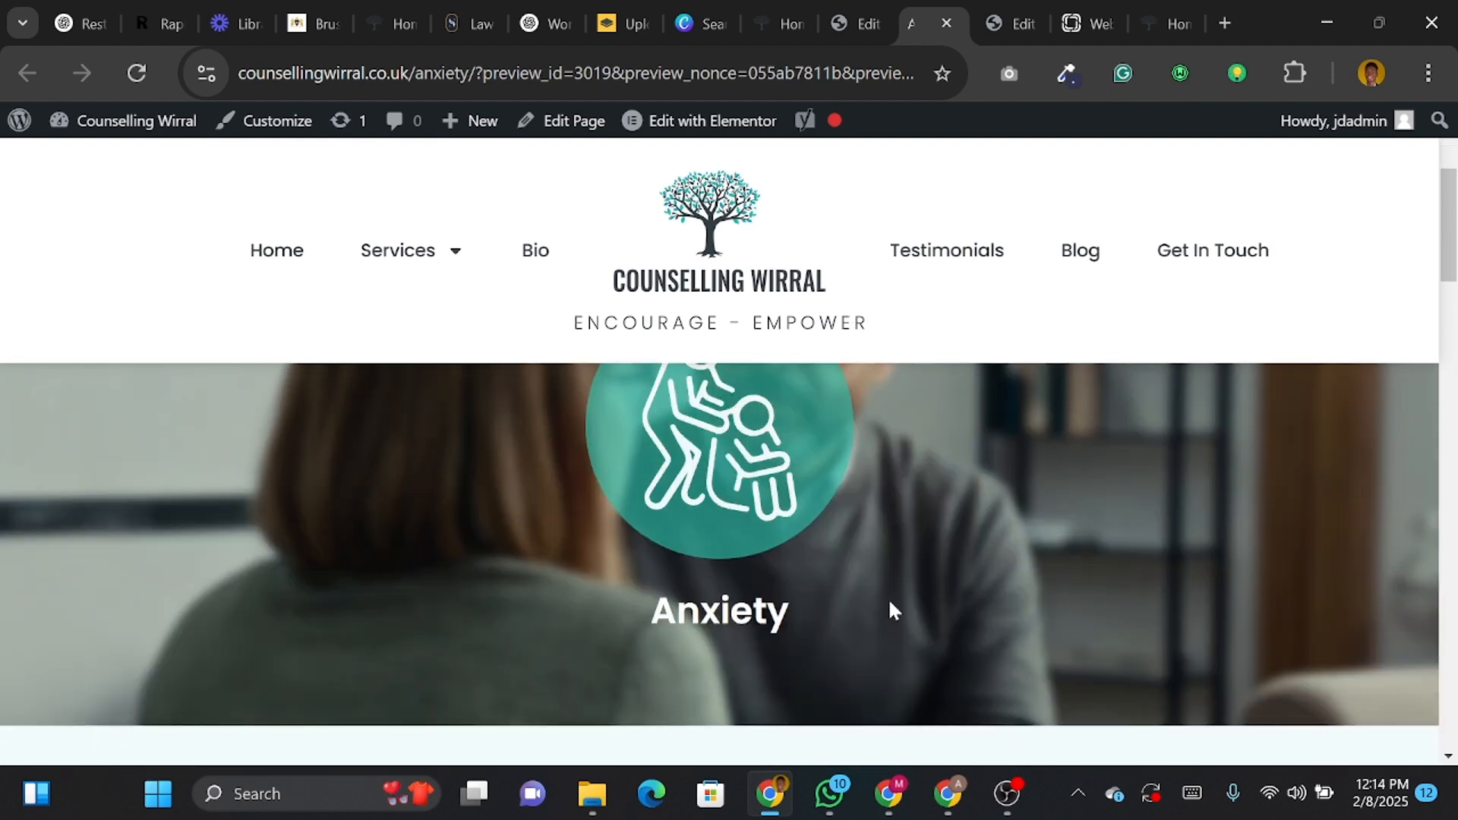
pyautogui.scroll(3, 889, 607)
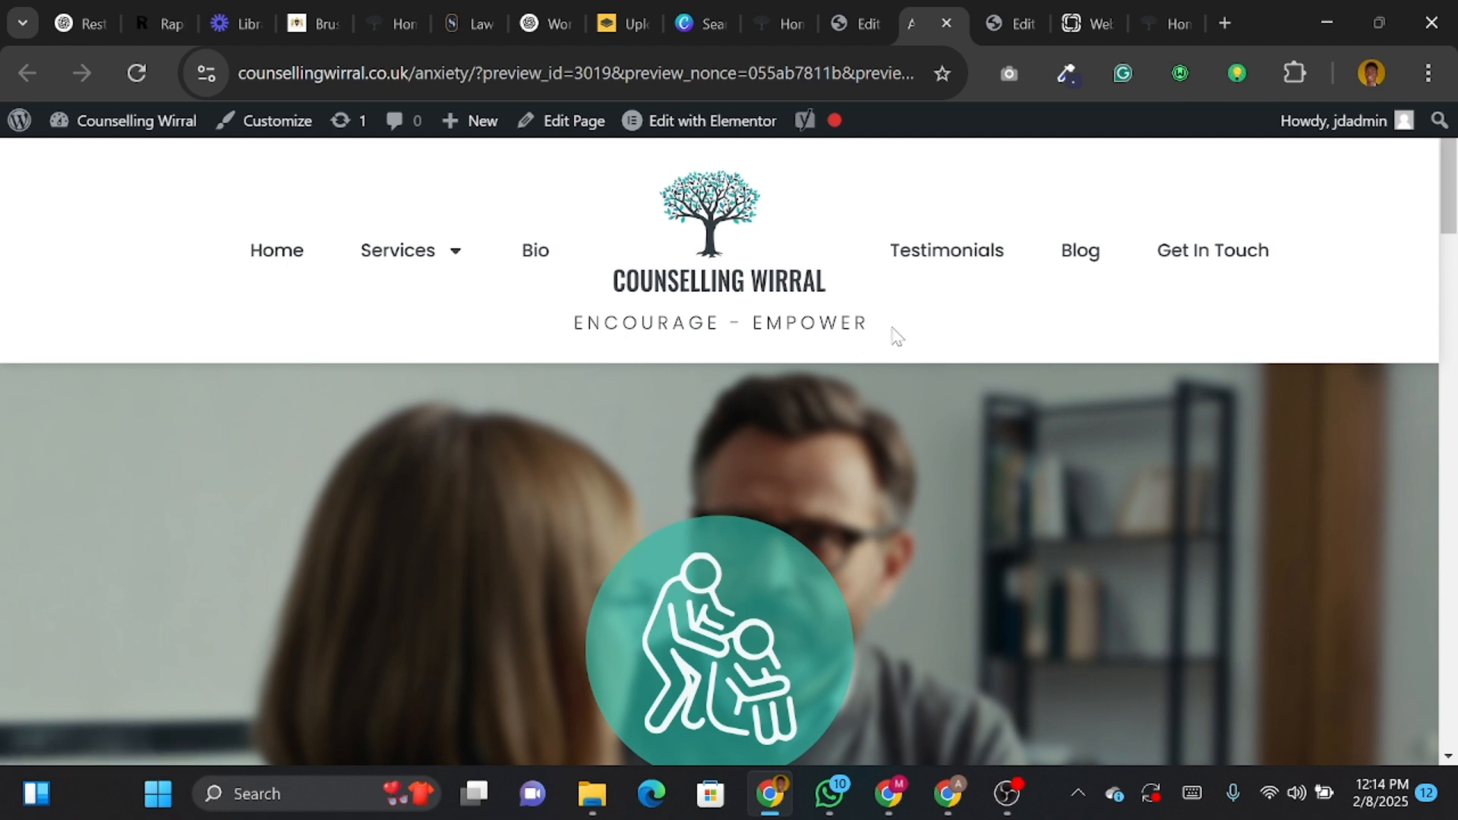
pyautogui.moveTo(895, 335); pyautogui.dragTo(640, 334)
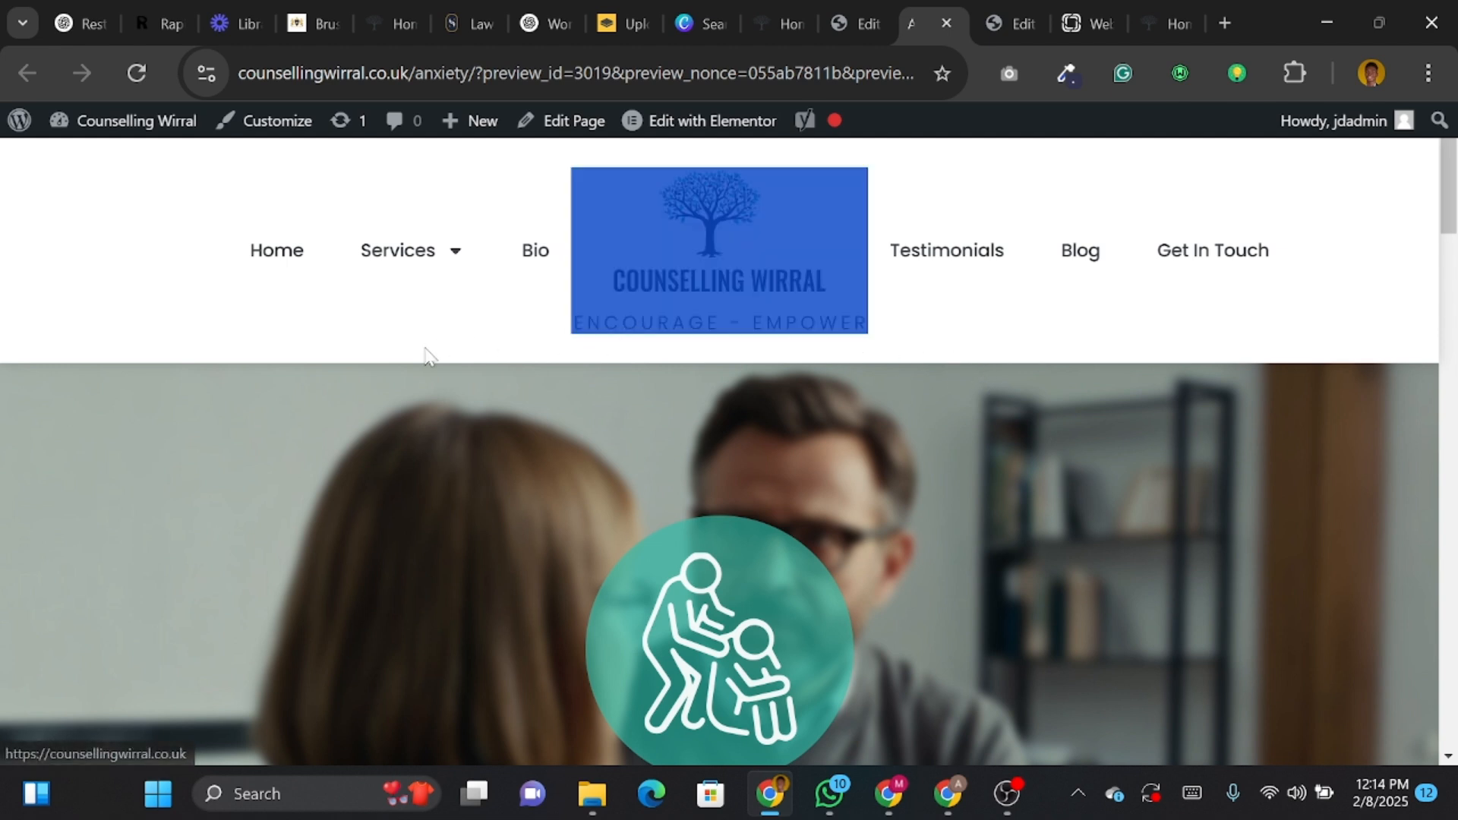
pyautogui.click(334, 389)
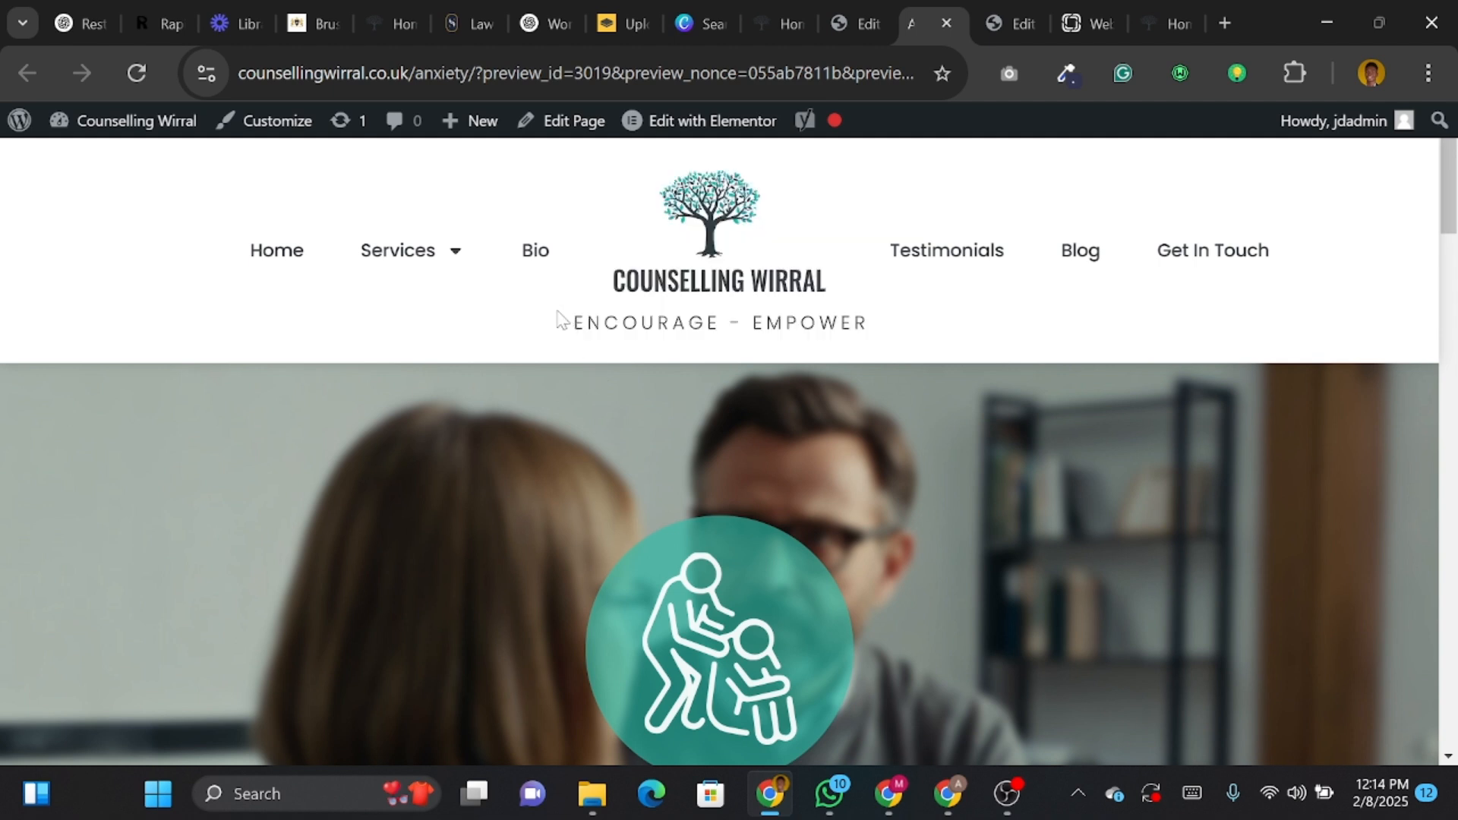